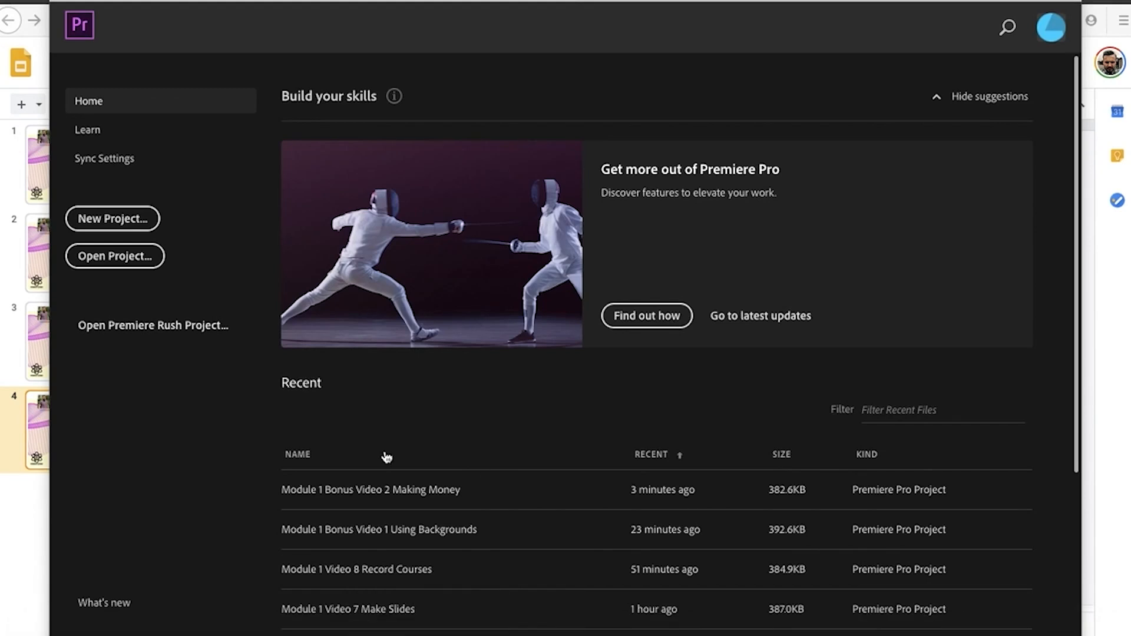
Place the Module 1 Video 9 Rendering clip at the start of tracks V1 and A1 in the sequence.
left_click(384, 490)
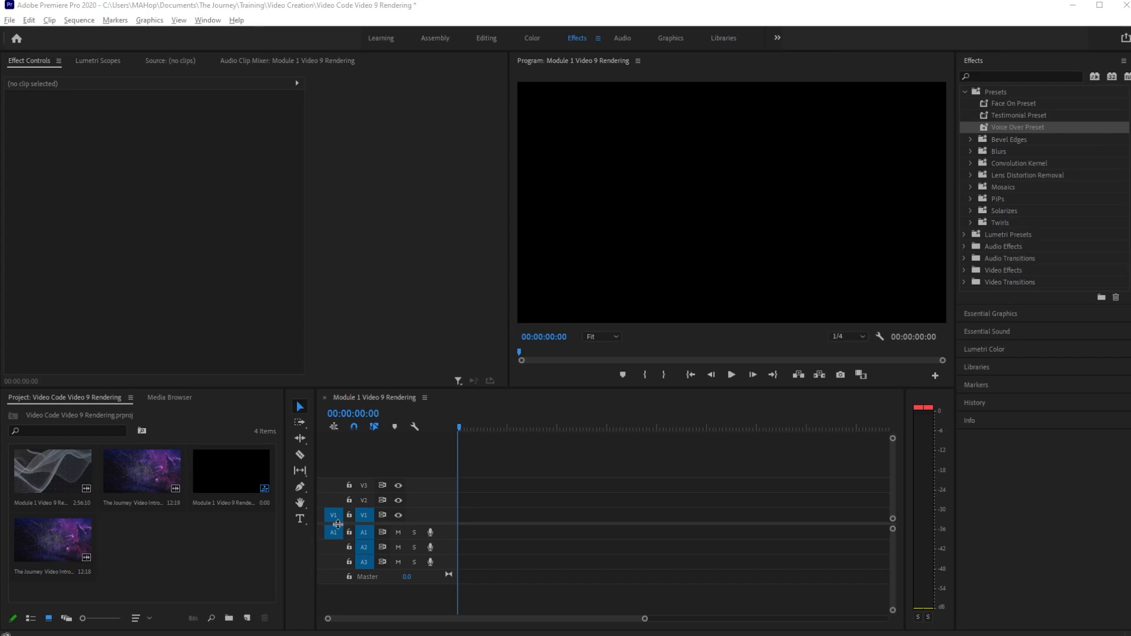
left_click(200, 540)
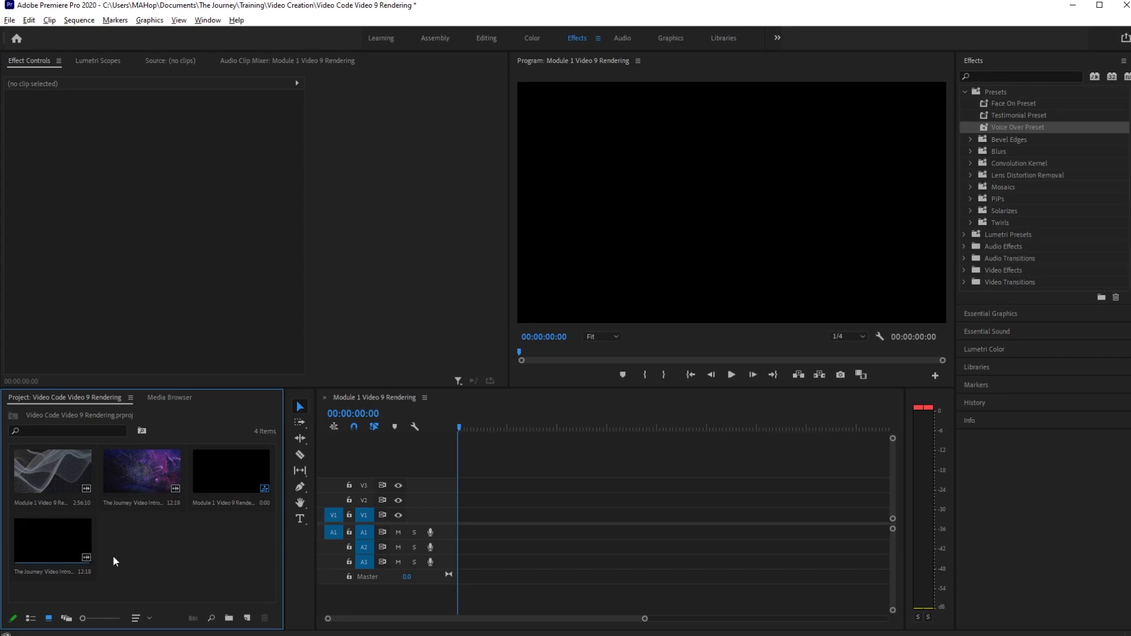
left_click_drag(52, 468, 463, 530)
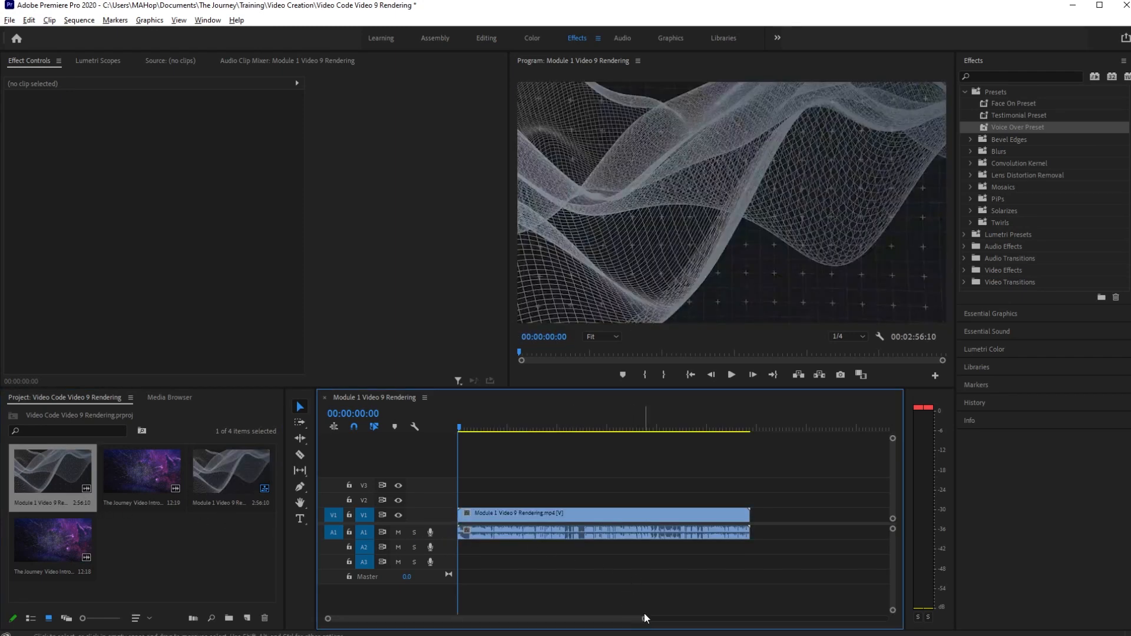
Ripple trim the rendering clip's opening up to 00:00:07:01, where the VideoCode Rendering slide is shown.
left_click_drag(644, 617, 541, 624)
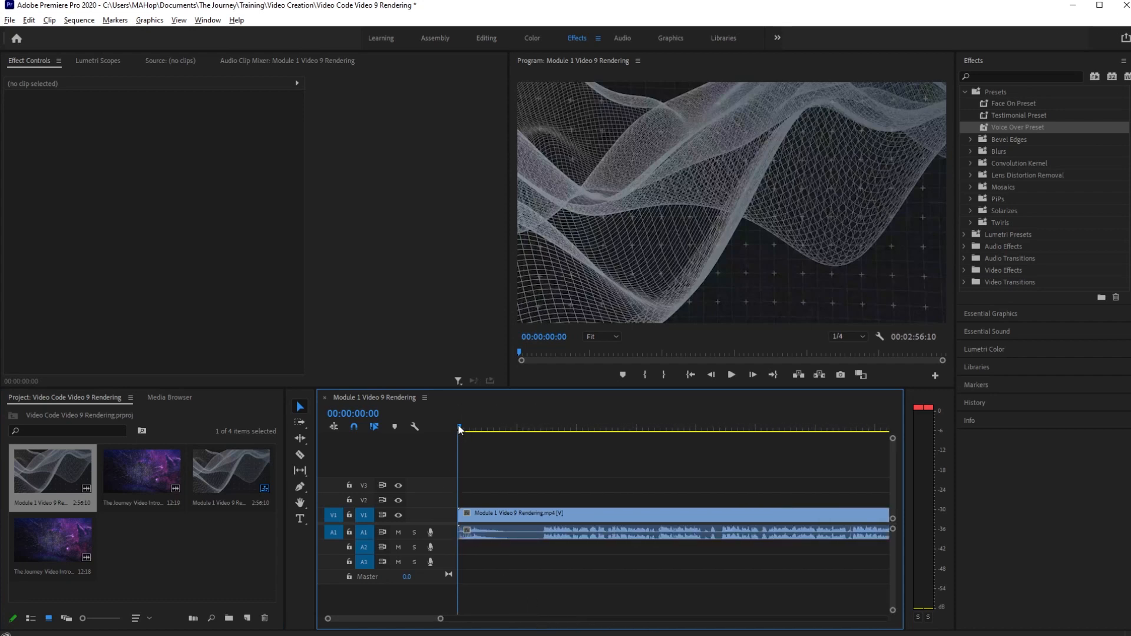
left_click(483, 429)
left_click_drag(484, 433, 542, 420)
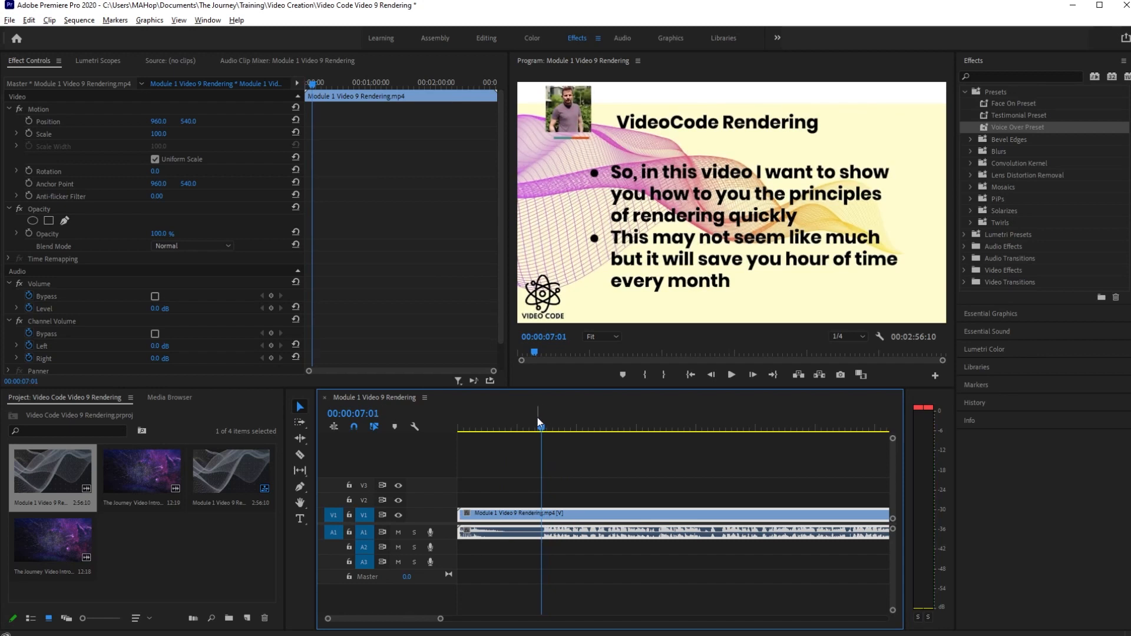
key("q")
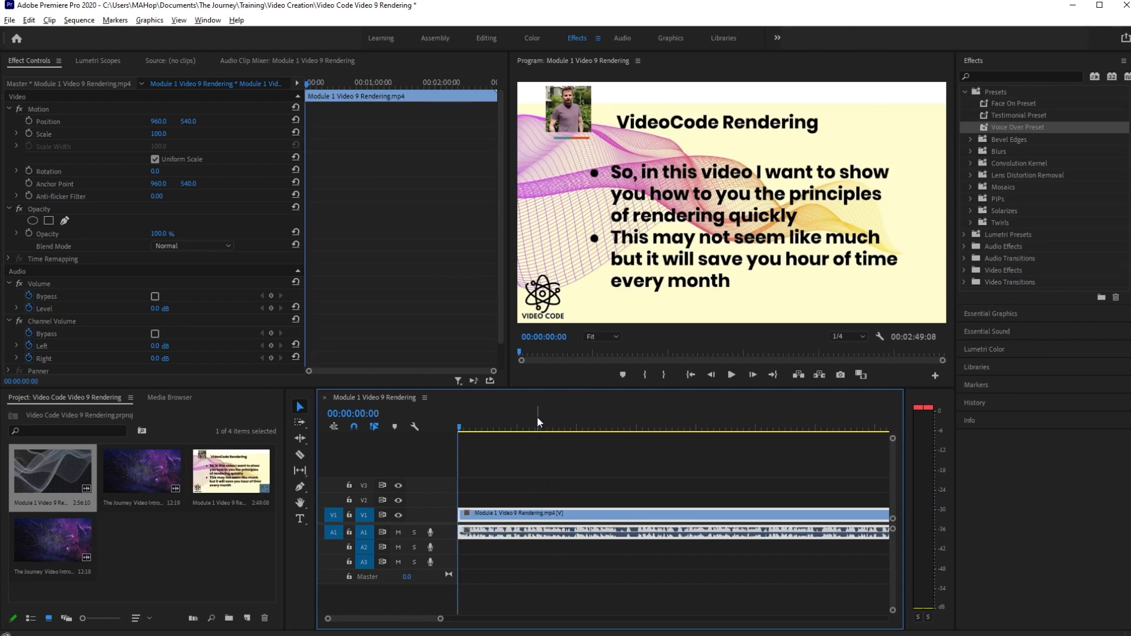
Place The Journey Video Intro clip at the start of the sequence, with the rendering clip directly following it.
left_click_drag(496, 510, 715, 520)
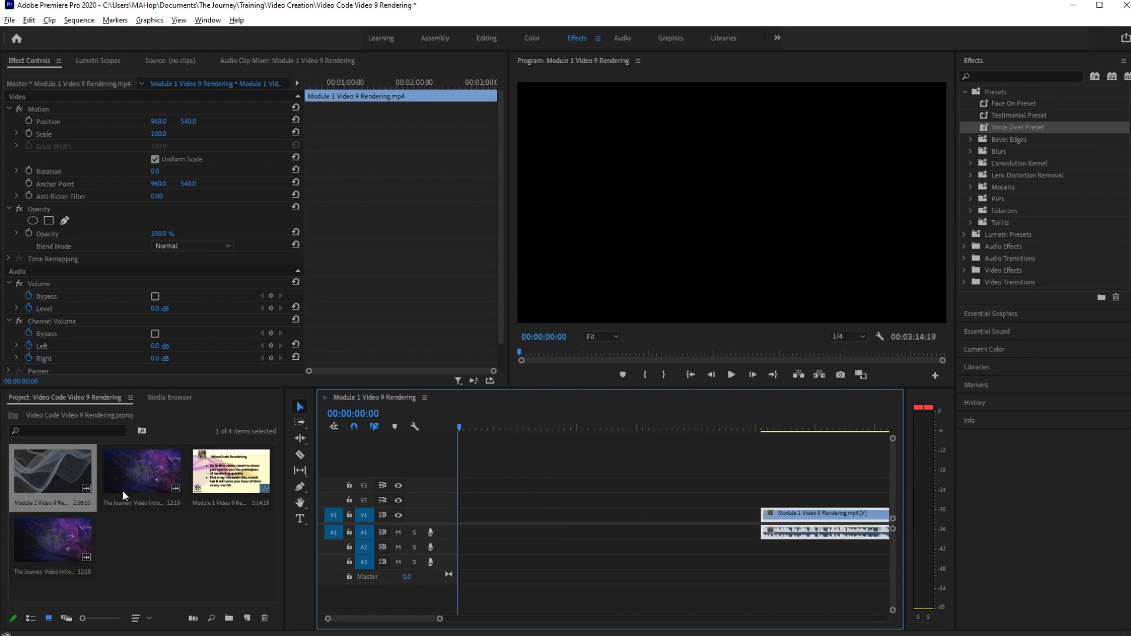
left_click_drag(150, 480, 459, 526)
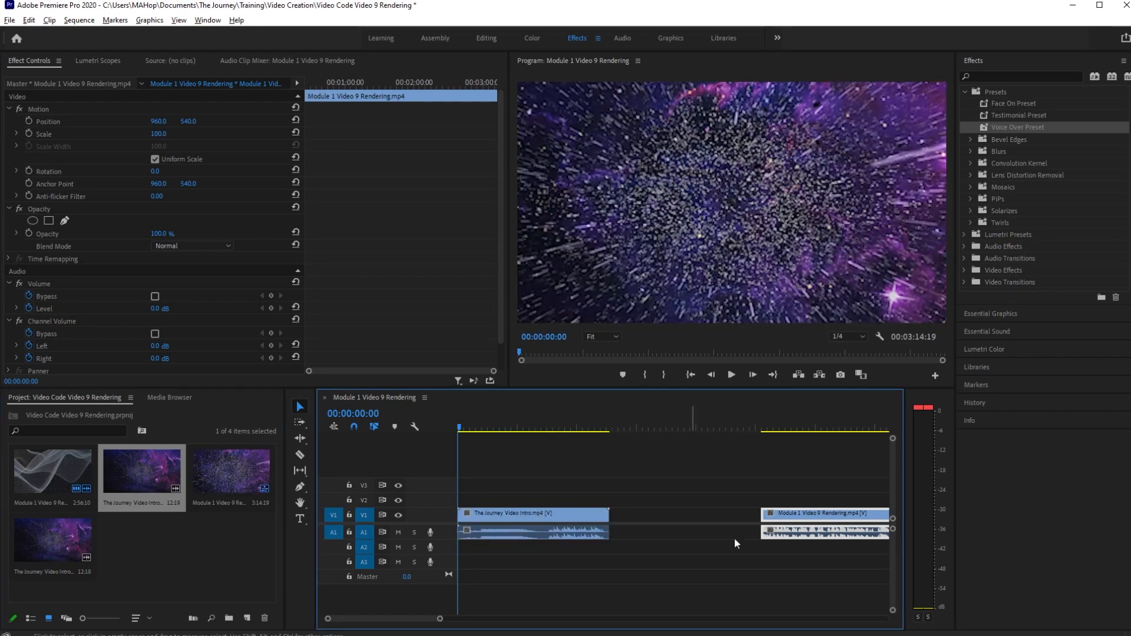
left_click_drag(799, 512, 648, 517)
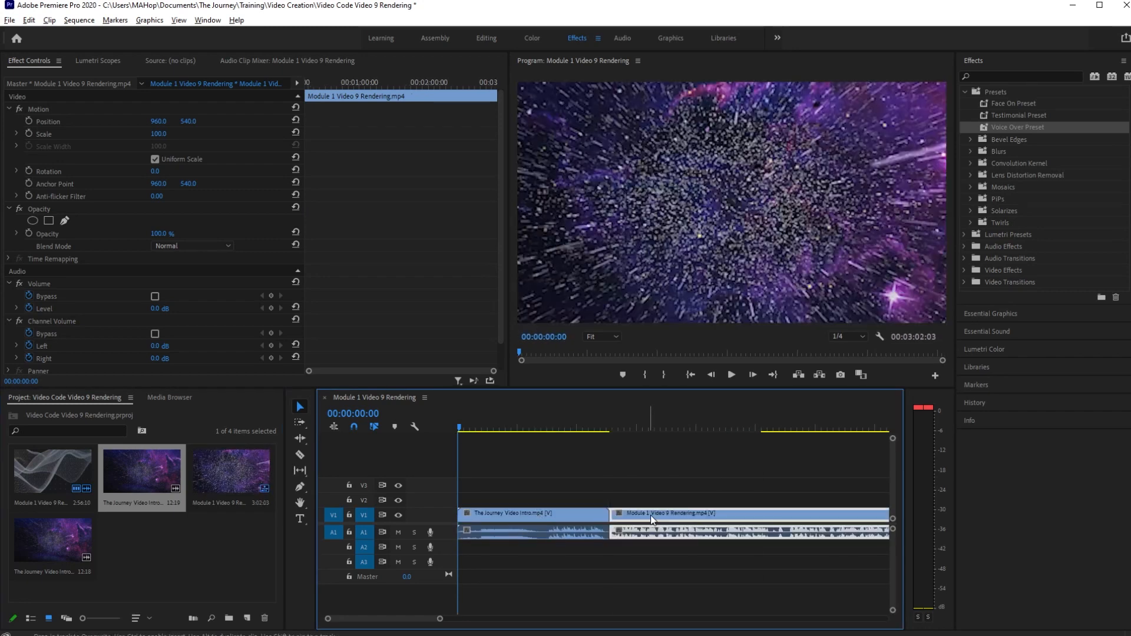
Set the sequence's timebase to 23.976 frames/second and its preview file format to QuickTime with the DNxHR/DNxHD codec.
left_click(85, 23)
left_click(99, 34)
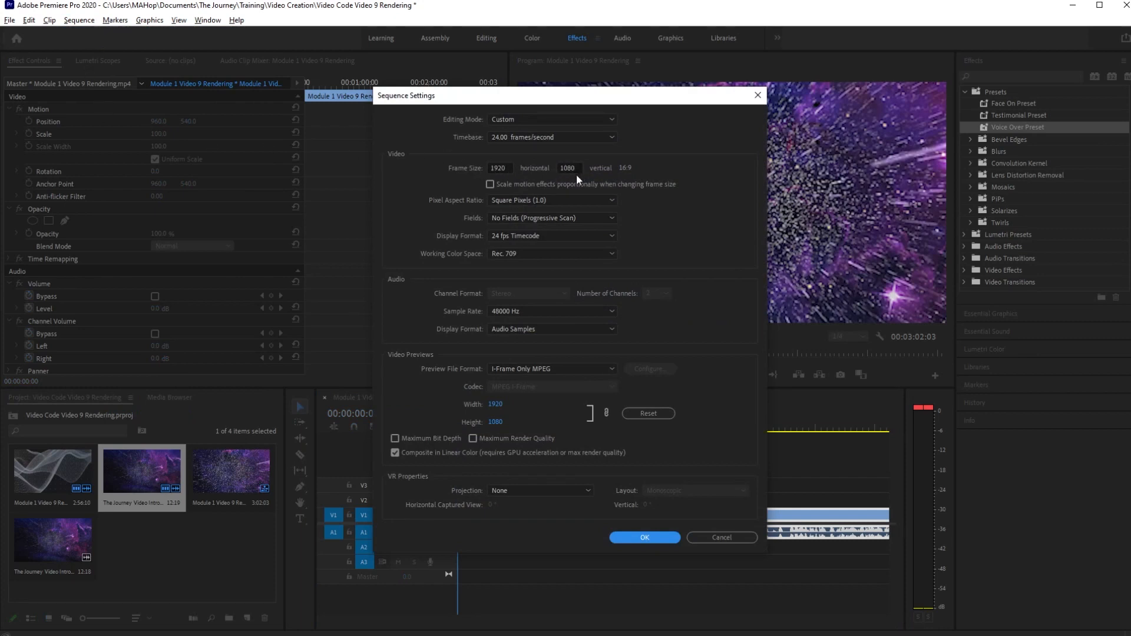
left_click(515, 136)
left_click(513, 200)
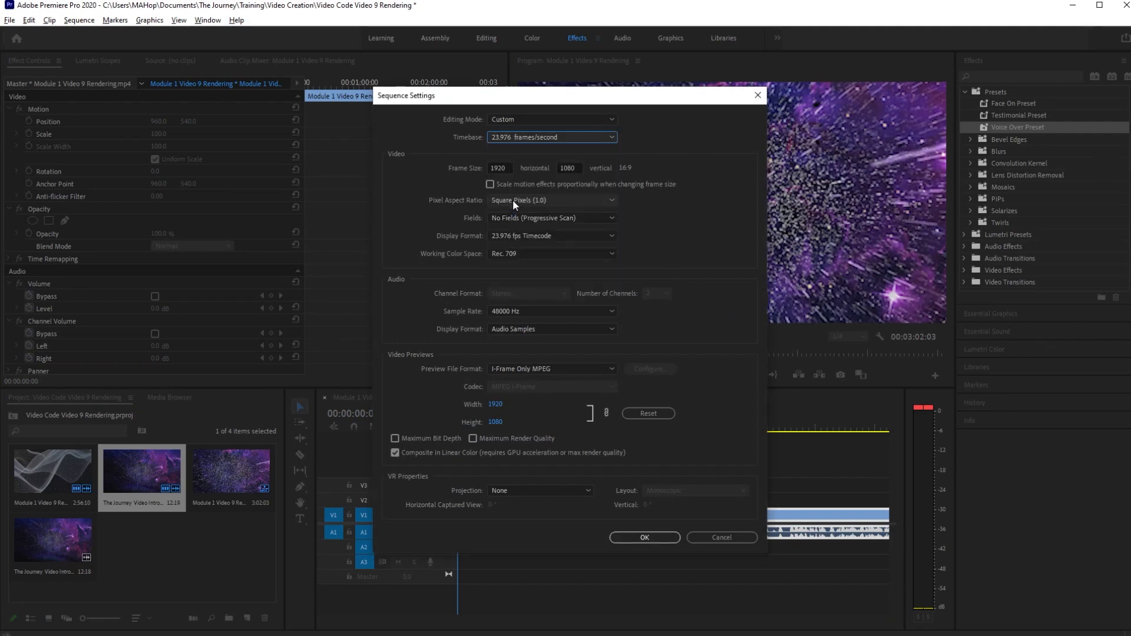
left_click(510, 369)
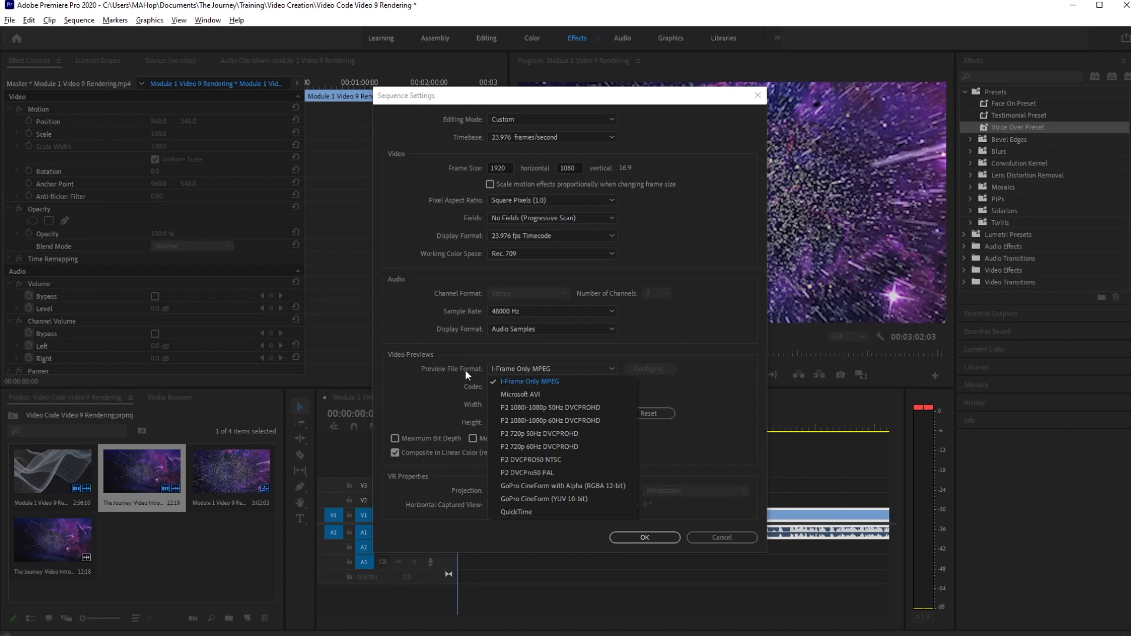
left_click(525, 510)
left_click(515, 387)
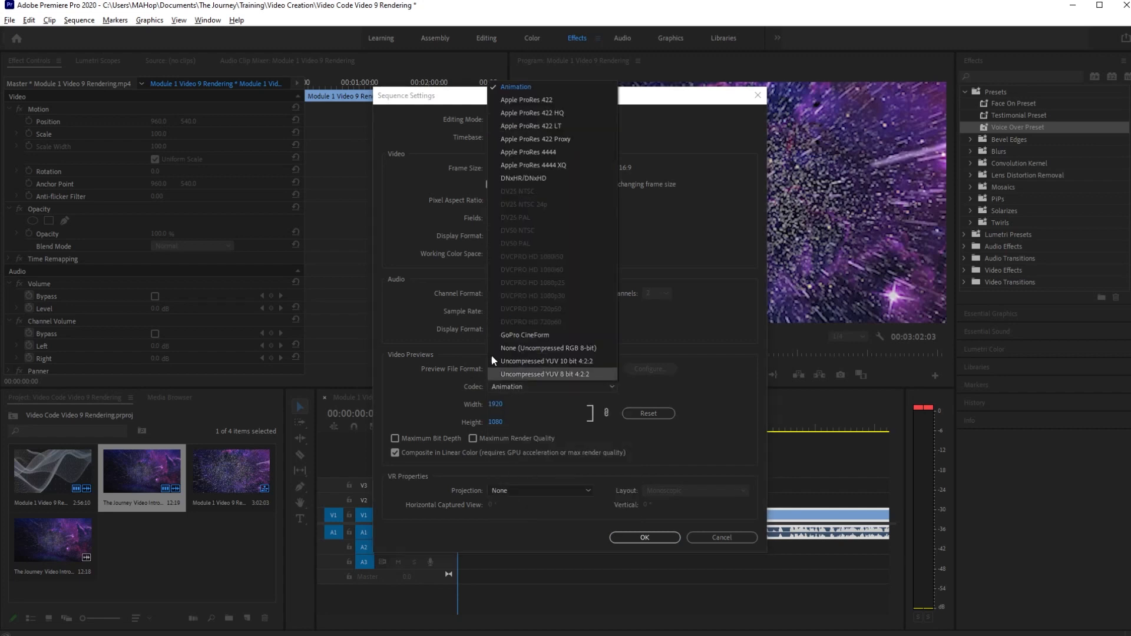
left_click(511, 180)
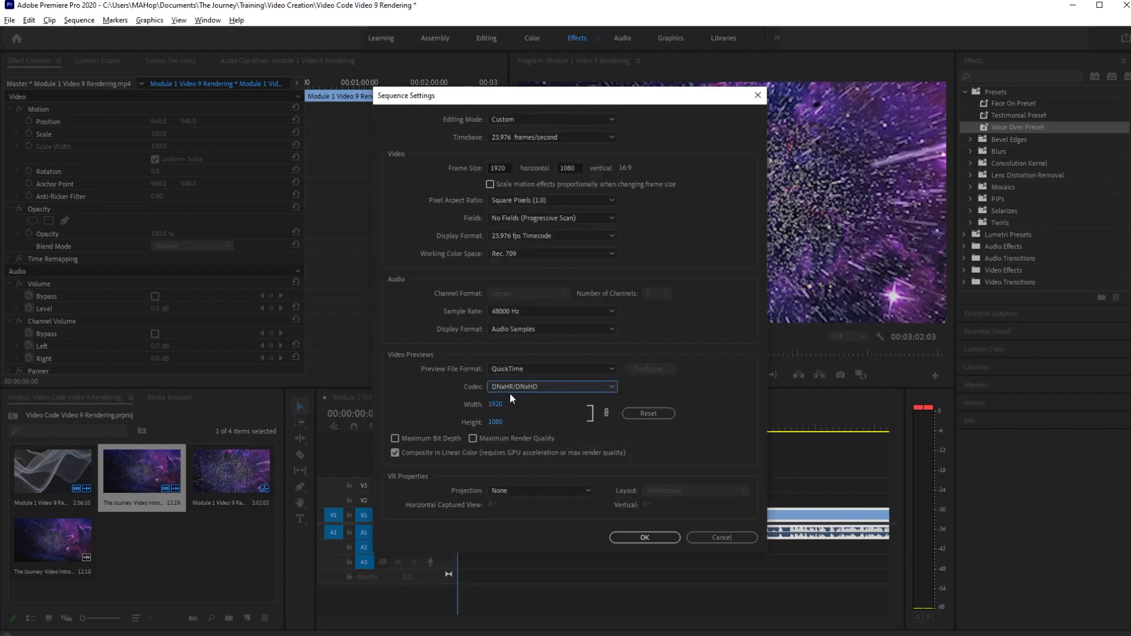
left_click(638, 536)
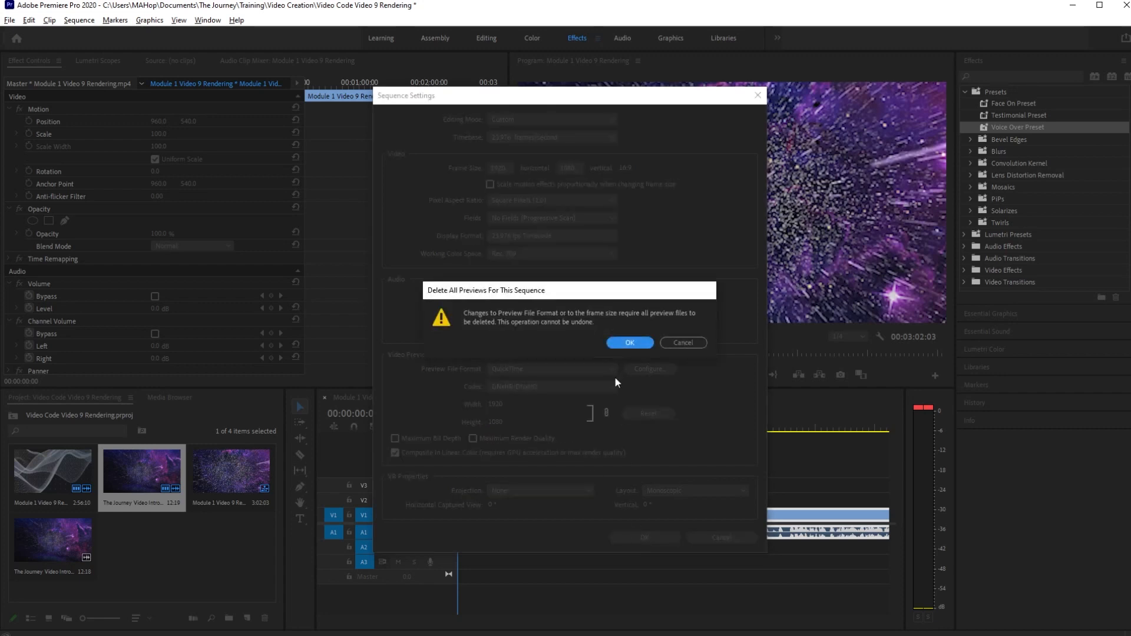
left_click(628, 343)
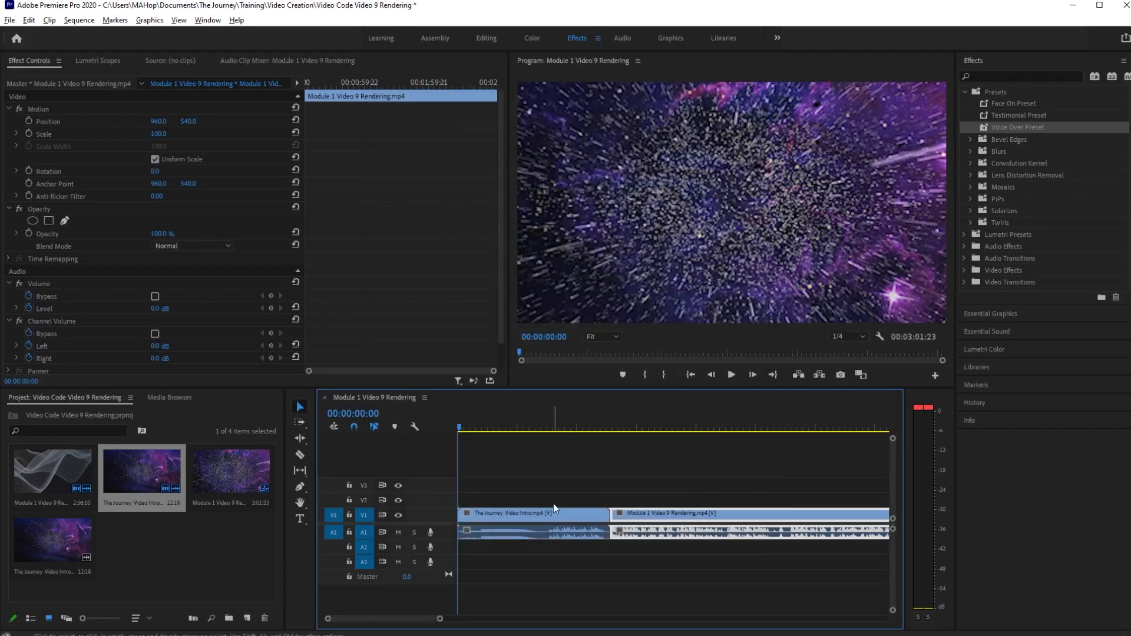
Select 1/4 playback resolution for the program monitor and review its playback and paused resolution options.
left_click(863, 338)
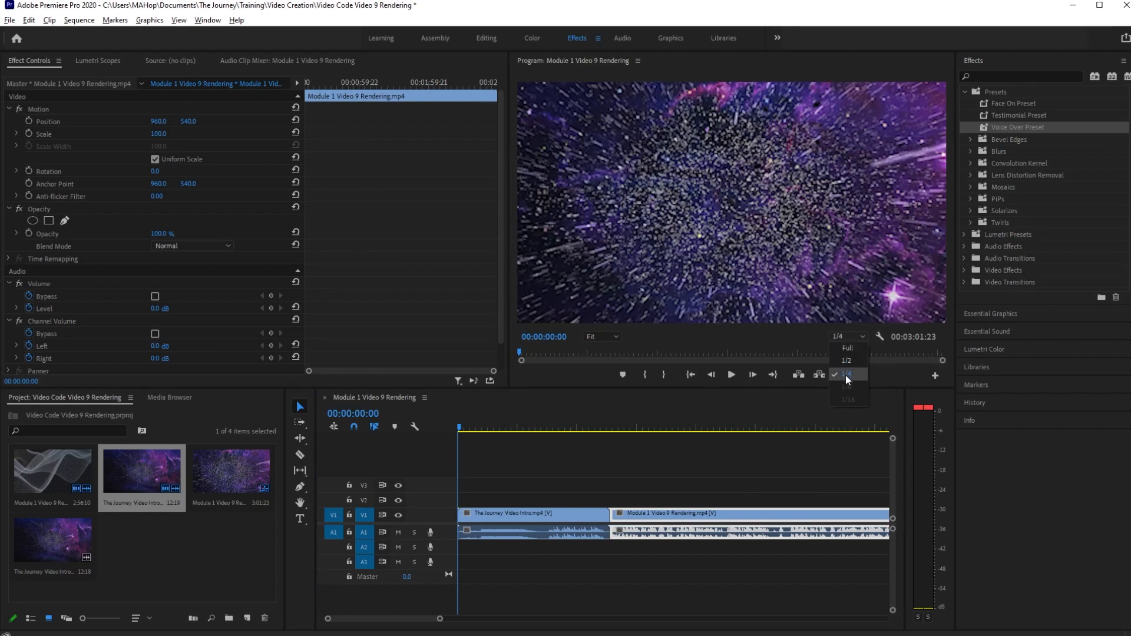
left_click(846, 375)
left_click(878, 338)
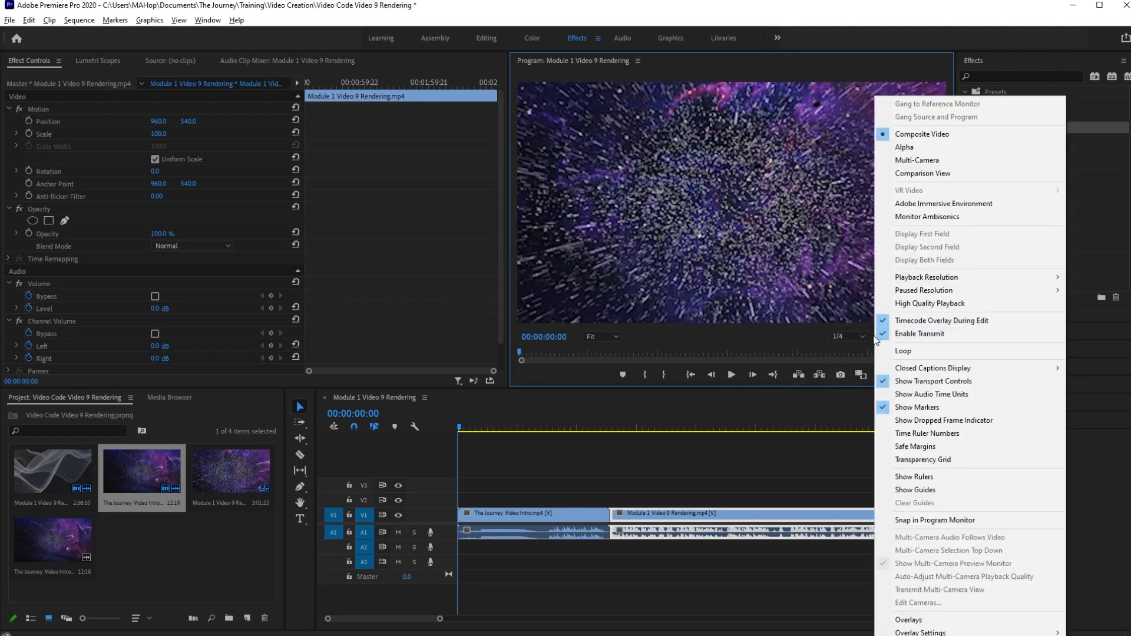
mouse_move(980, 280)
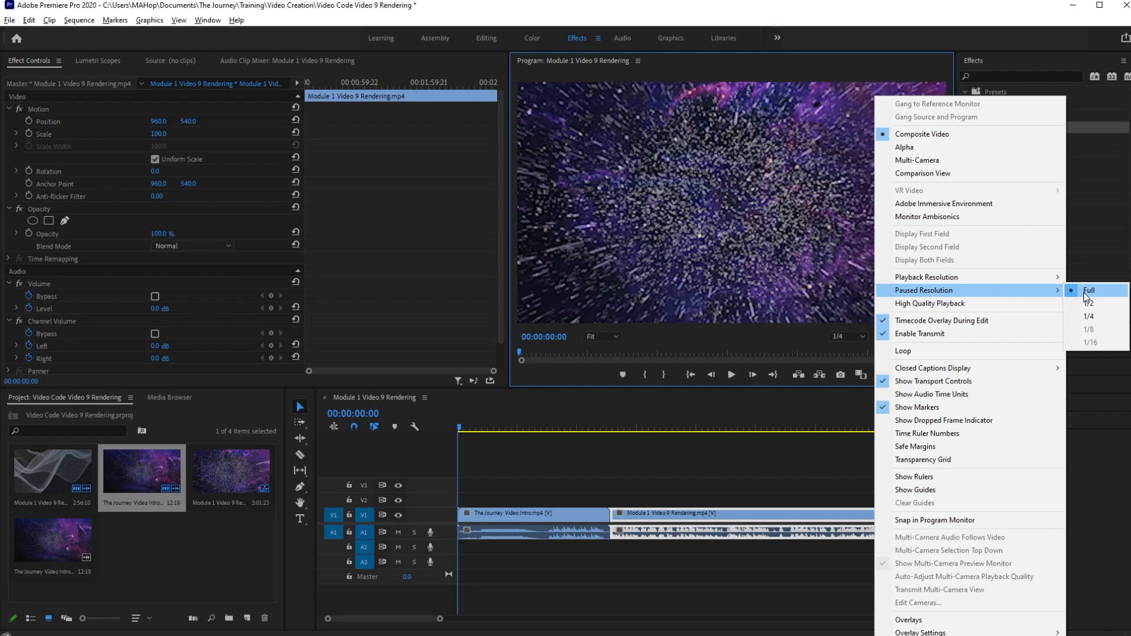
mouse_move(1028, 280)
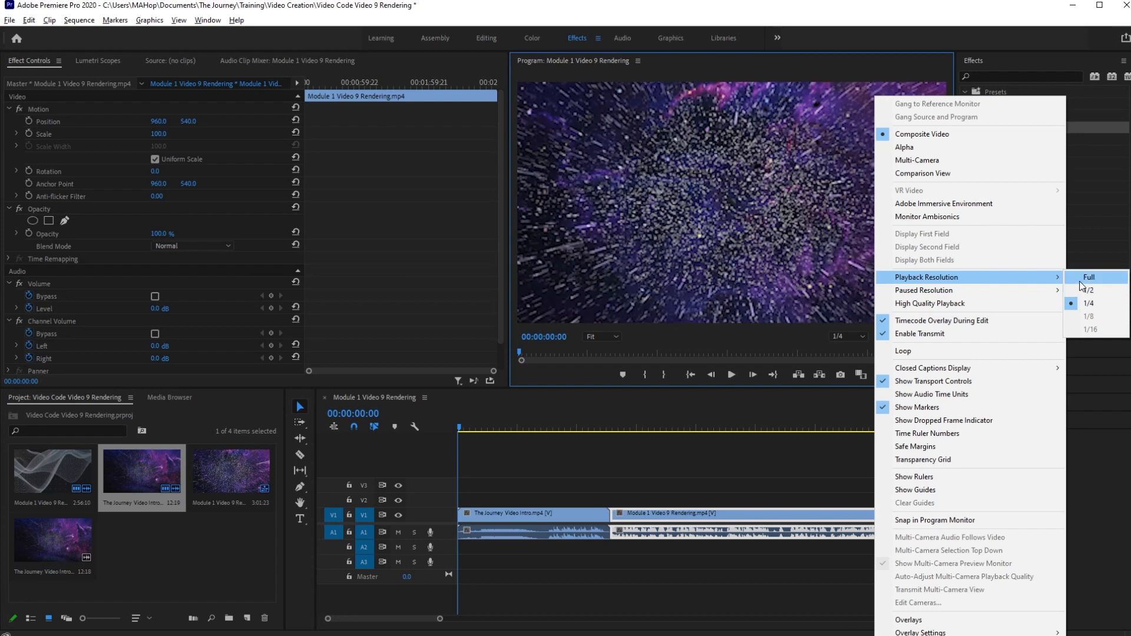
left_click(717, 415)
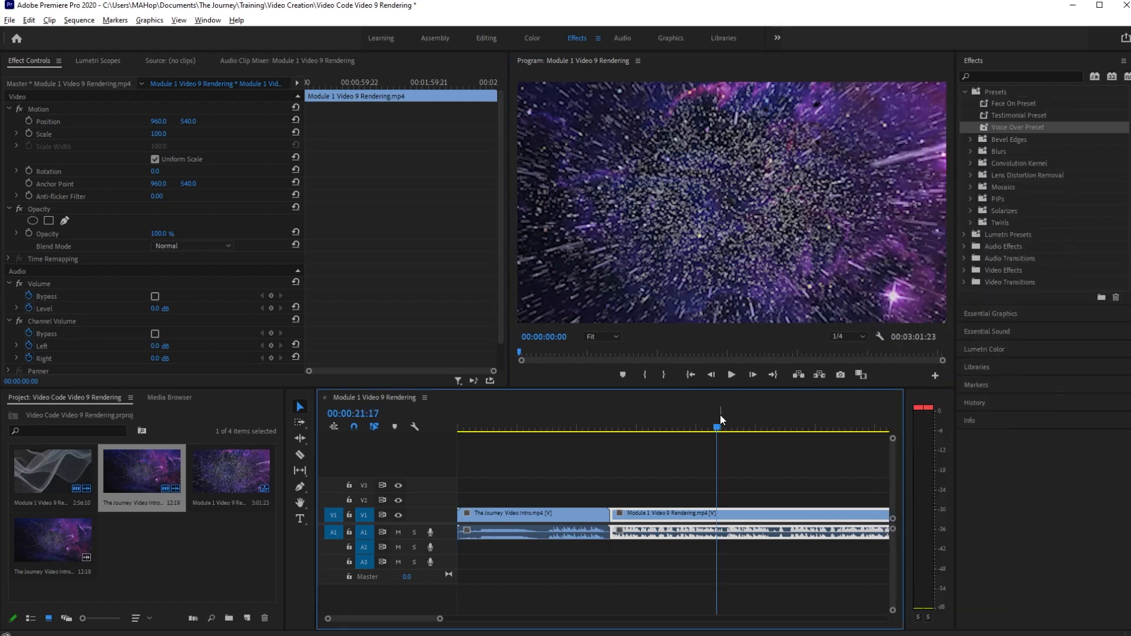
Set the scale of The Journey Video Intro clip to 50 so its logo fits the frame.
left_click_drag(715, 429, 560, 457)
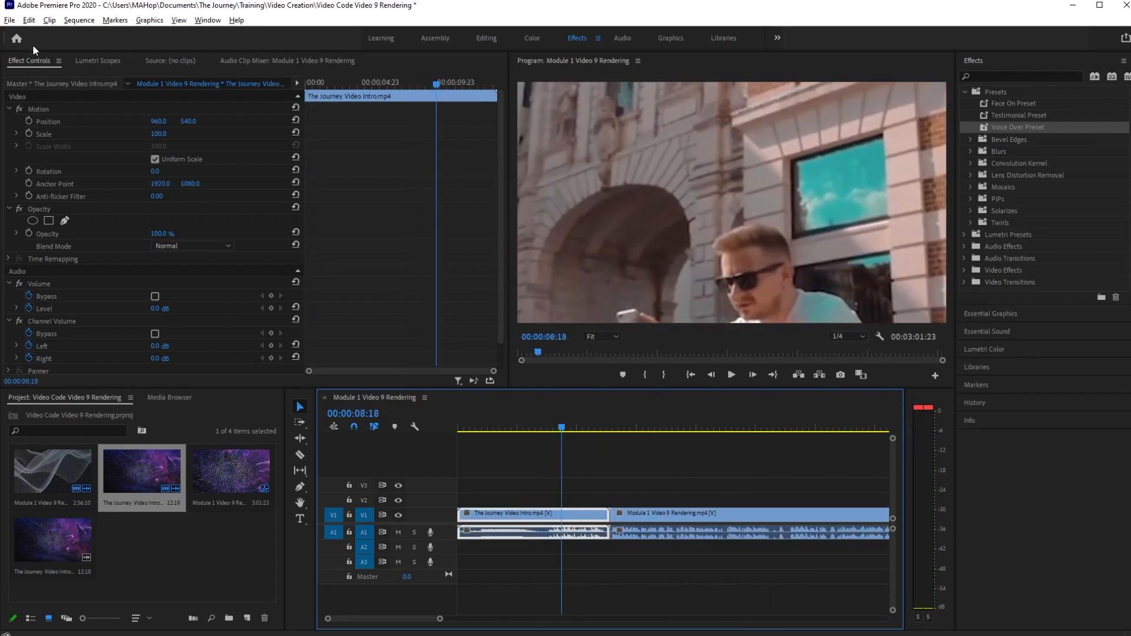
left_click_drag(560, 434, 519, 435)
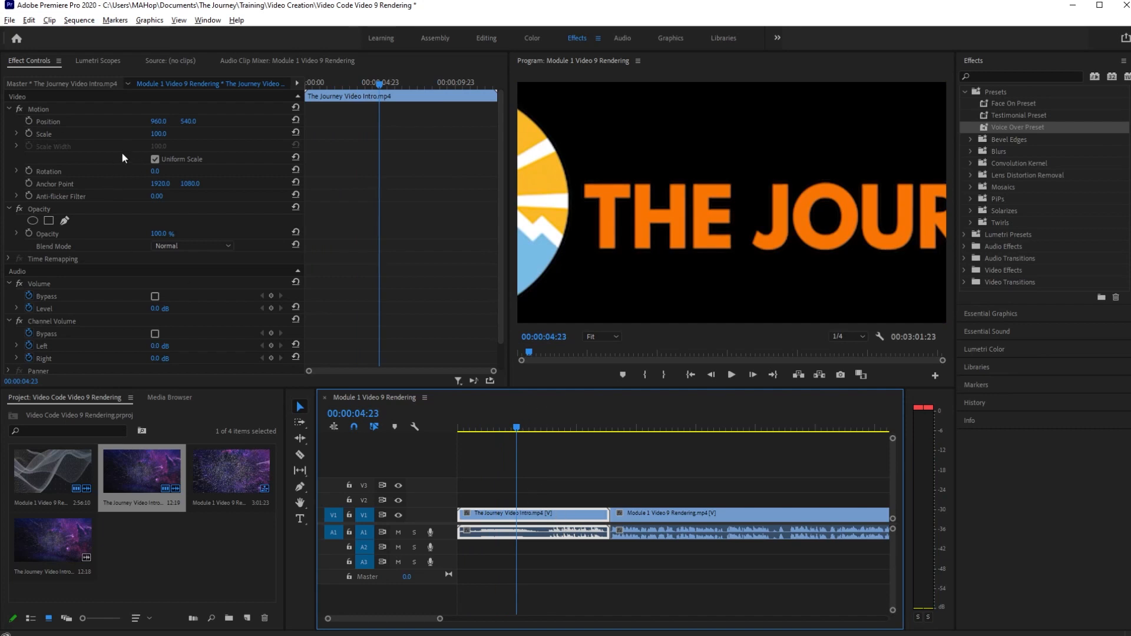
left_click(158, 134)
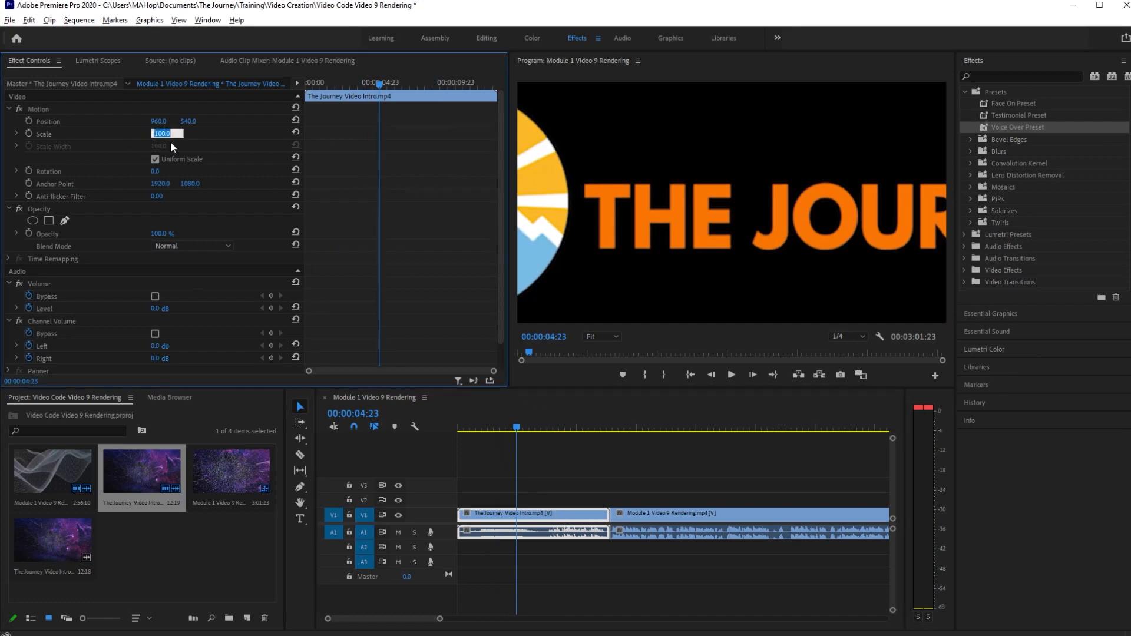
type("50")
key("Return")
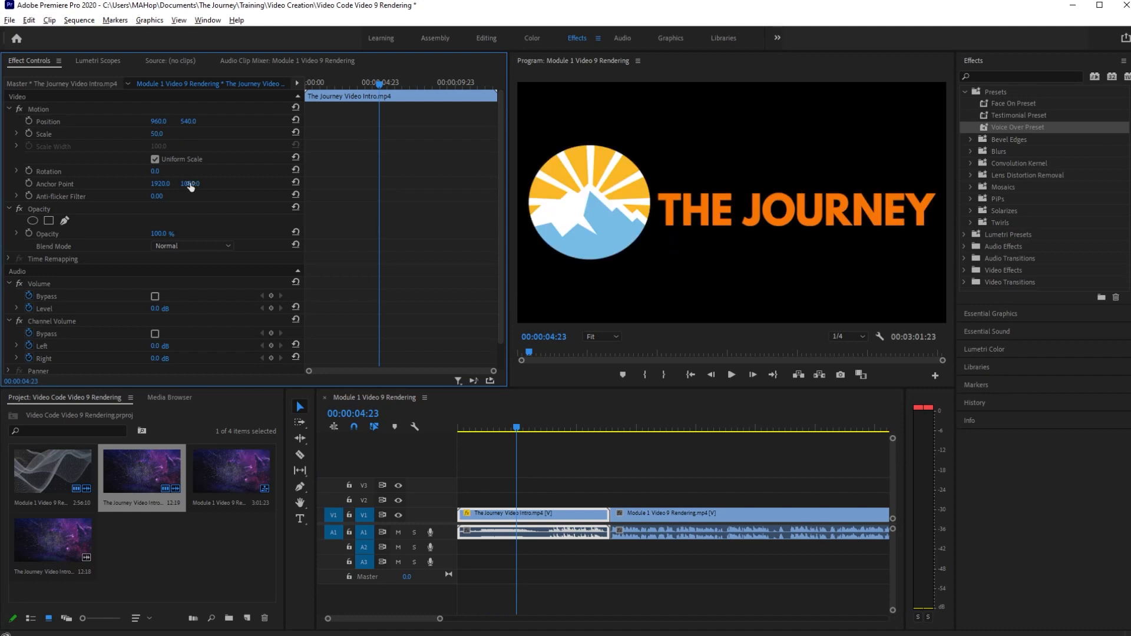
Play the rescaled intro from the start of the sequence for a few seconds.
left_click(429, 421)
key("Home")
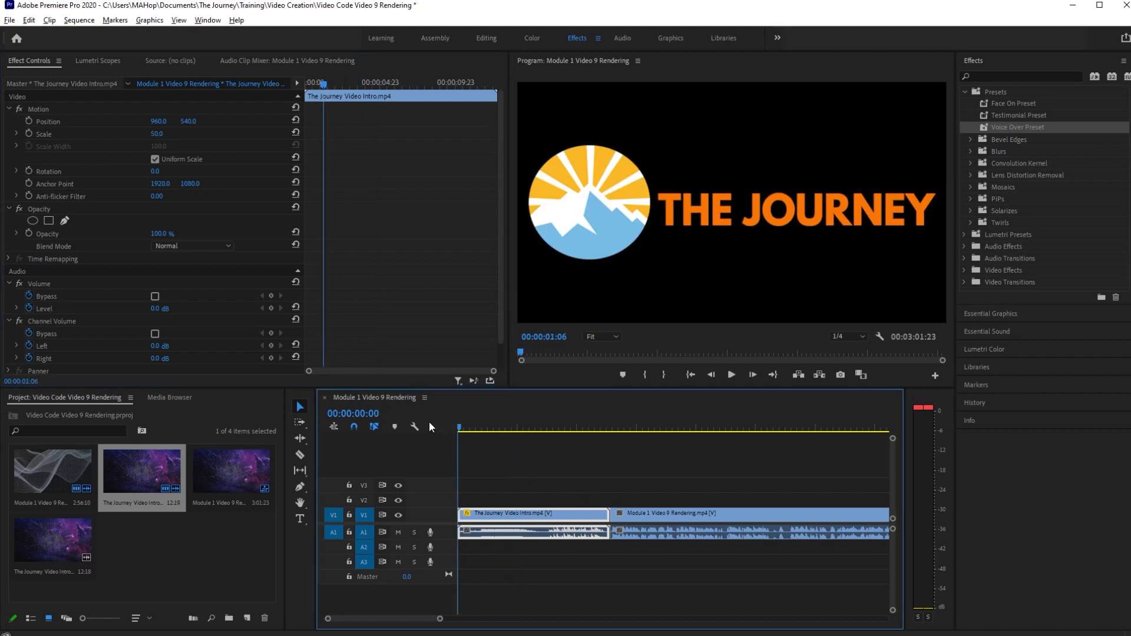
key("space")
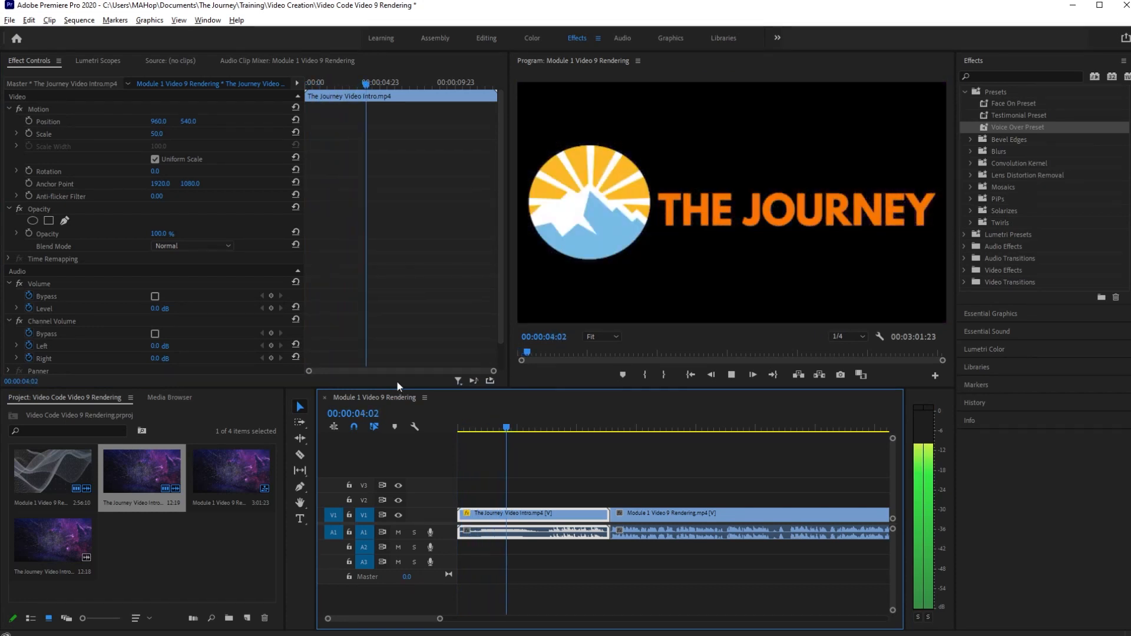
key("space")
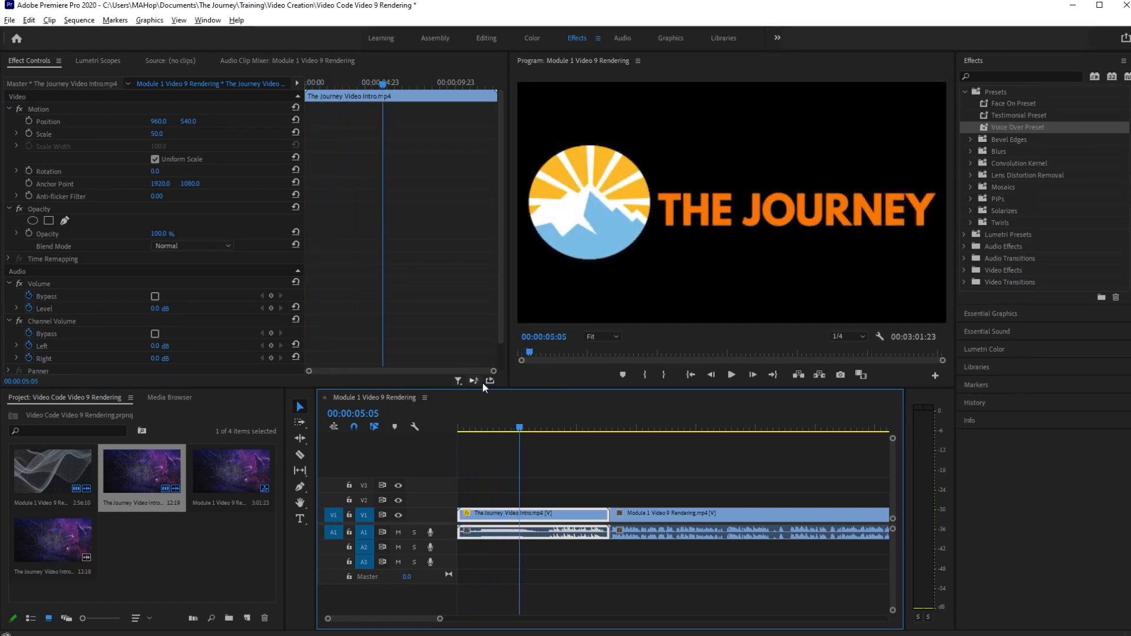
Set the program monitor's playback resolution to Full and play more of the intro.
left_click(850, 336)
left_click(847, 348)
key("space")
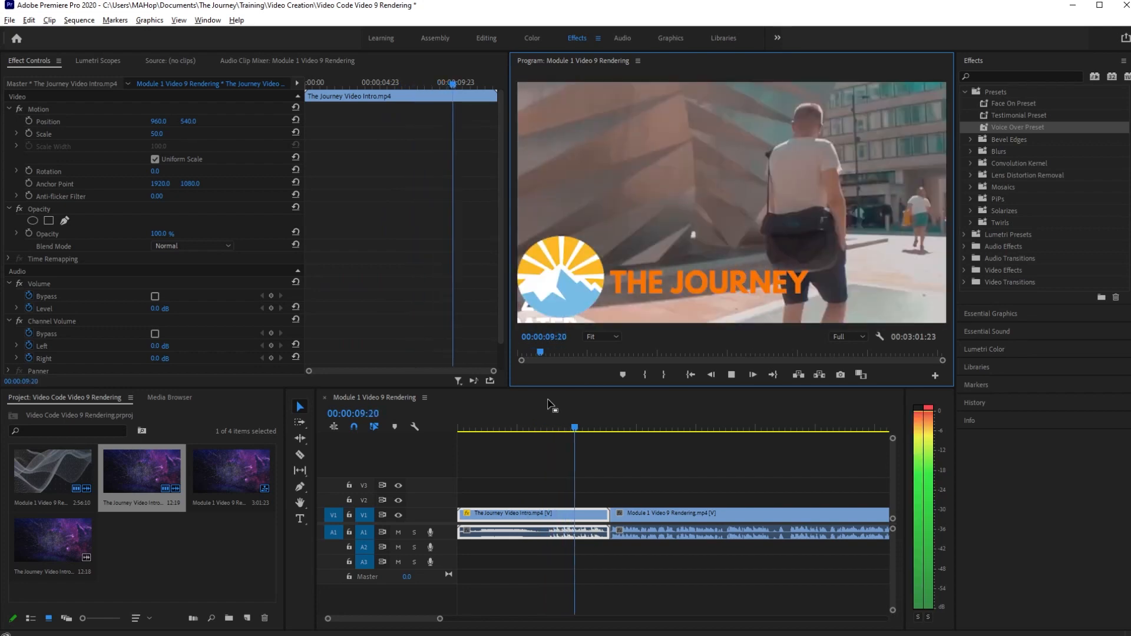
key("space")
Preview the intro from the start at 1/2 playback resolution and return the playback resolution to 1/4.
left_click(843, 336)
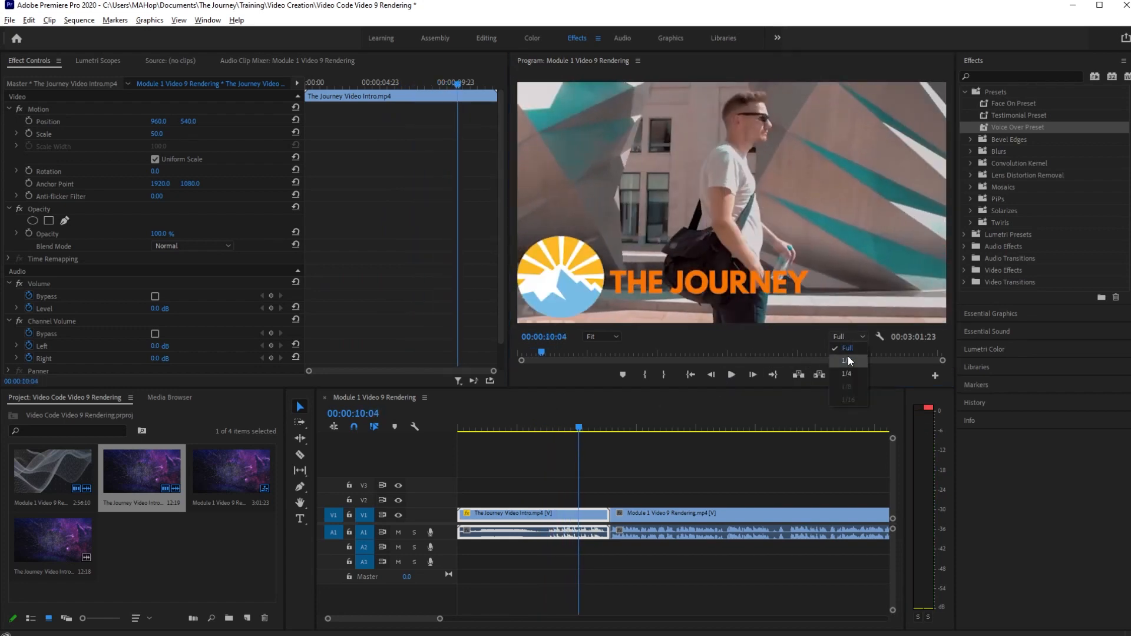
left_click(846, 359)
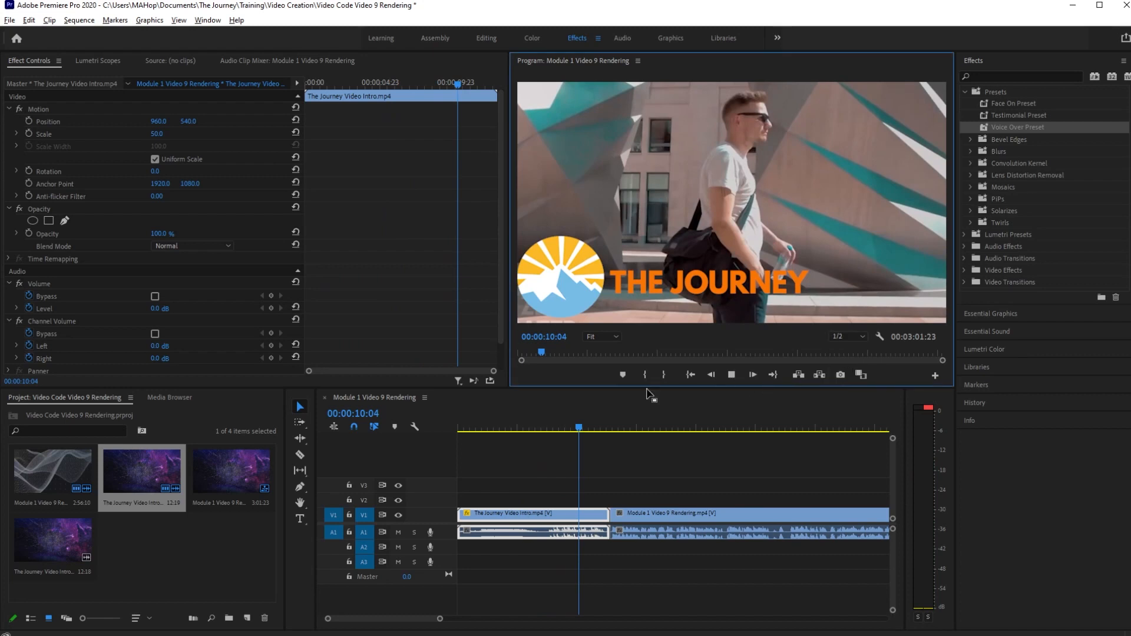
key("space")
key("space")
left_click_drag(591, 427, 433, 429)
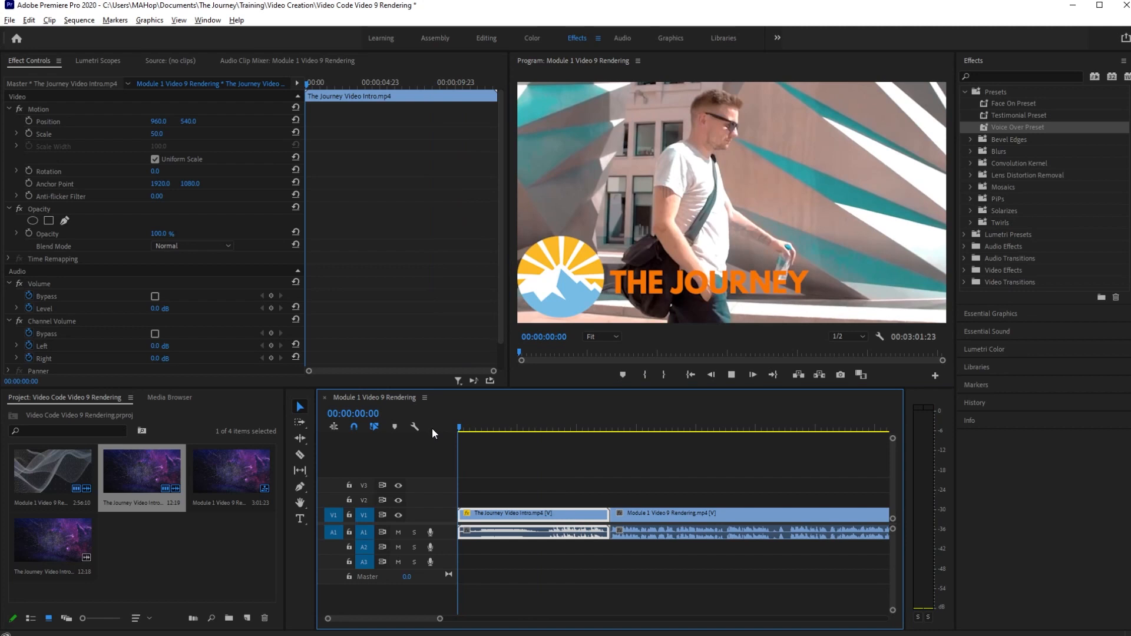
key("space")
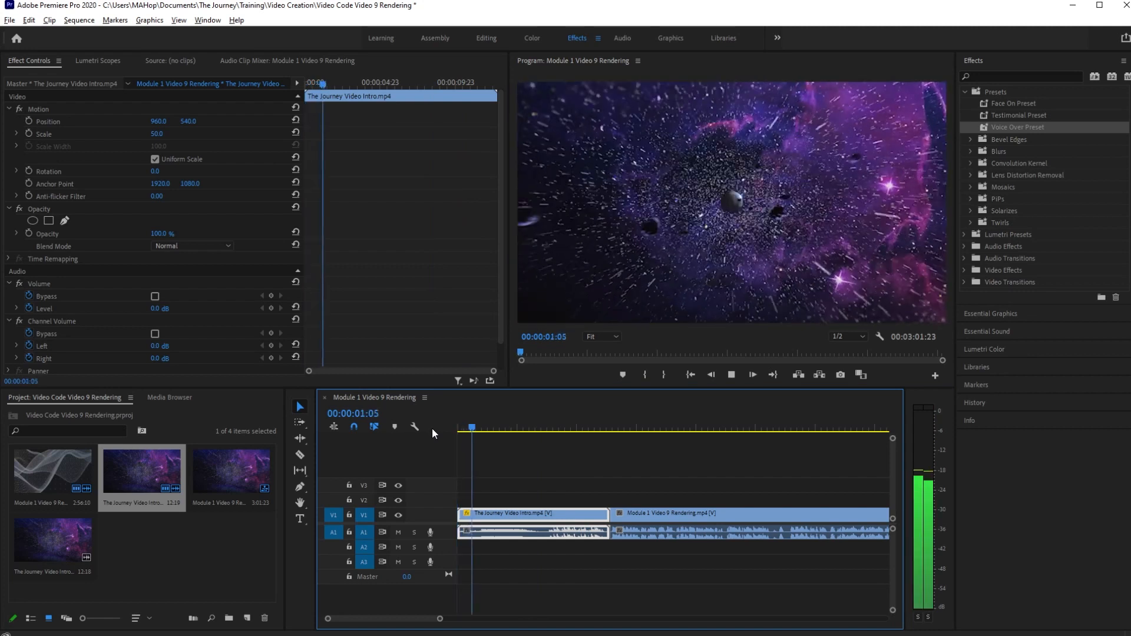
key("space")
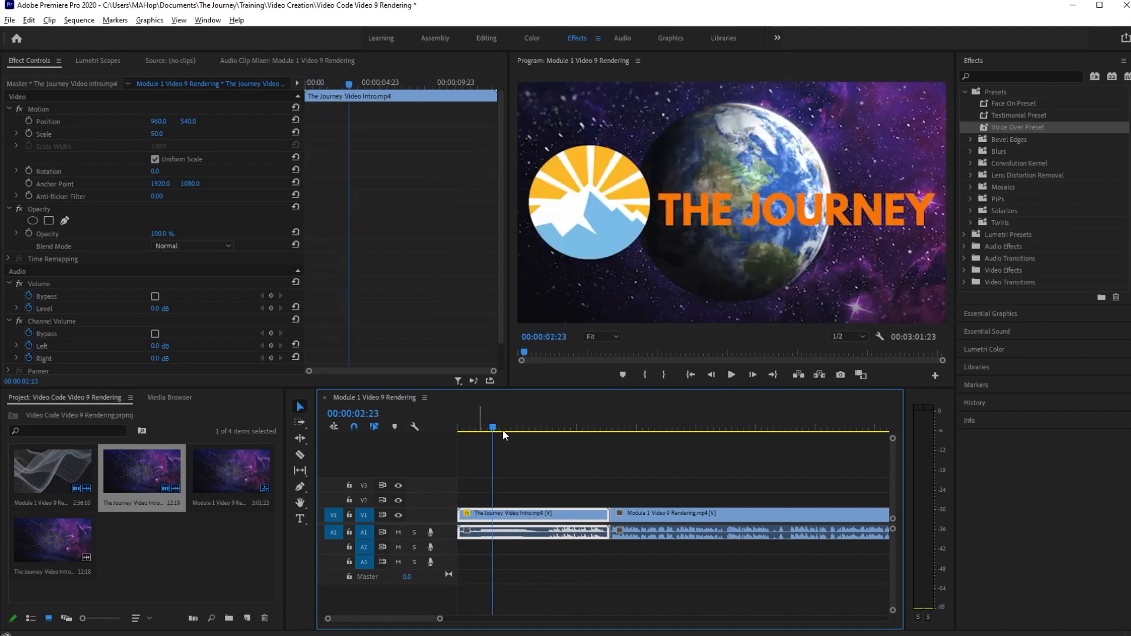
left_click(846, 337)
left_click(839, 376)
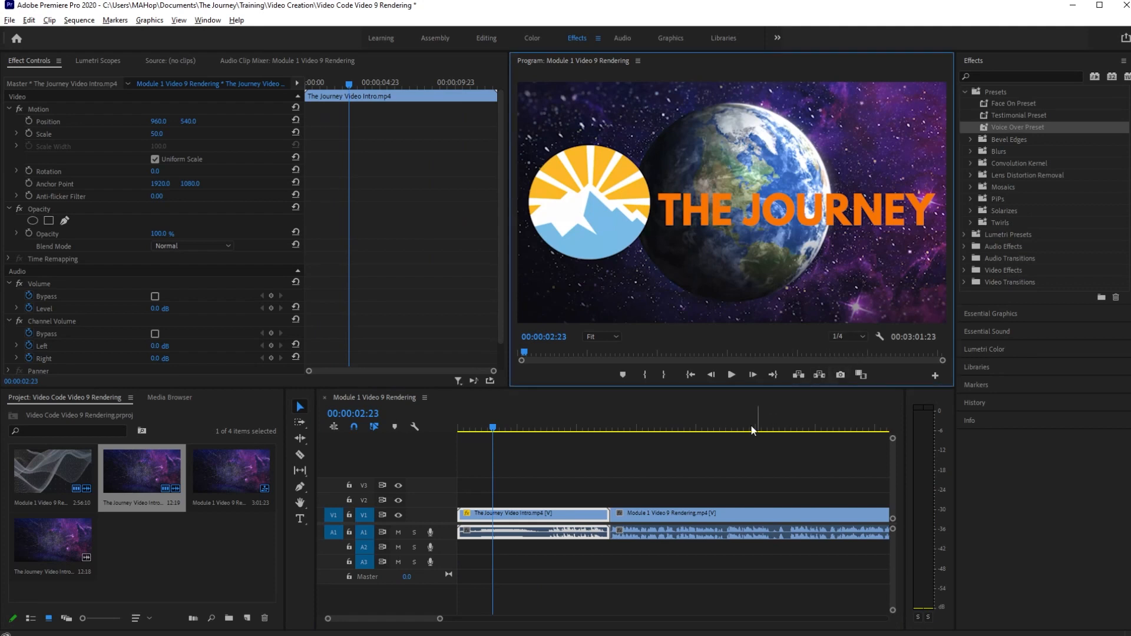
Play the sequence from its start at 1/4 resolution, through the intro and into the Module 1 Video 9 Rendering clip.
left_click_drag(489, 428, 422, 417)
key("space")
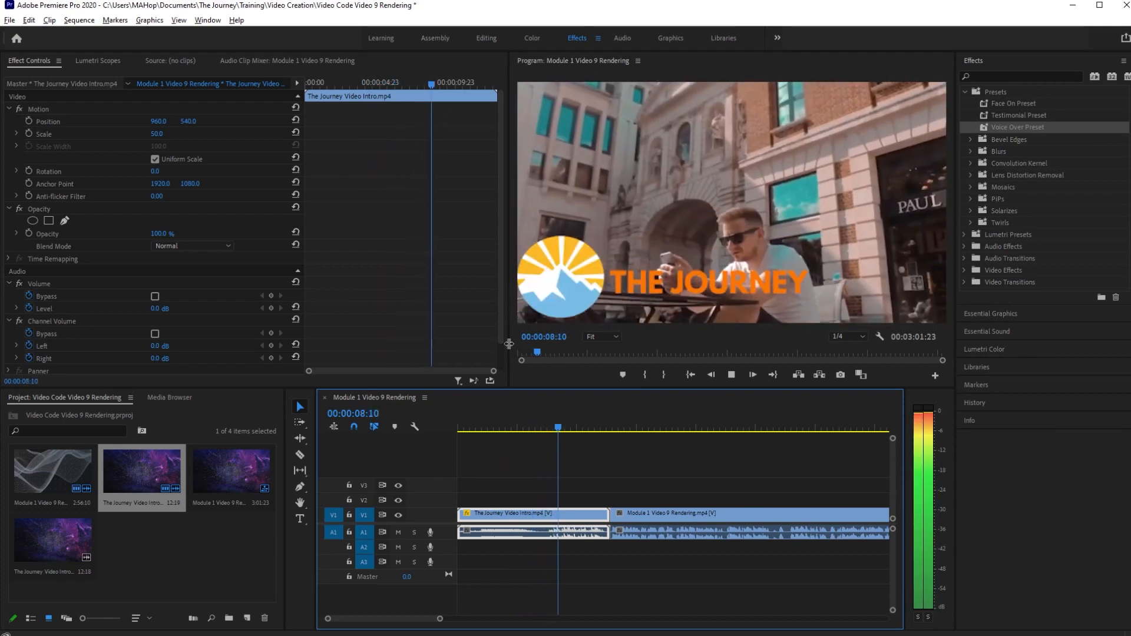
key("space")
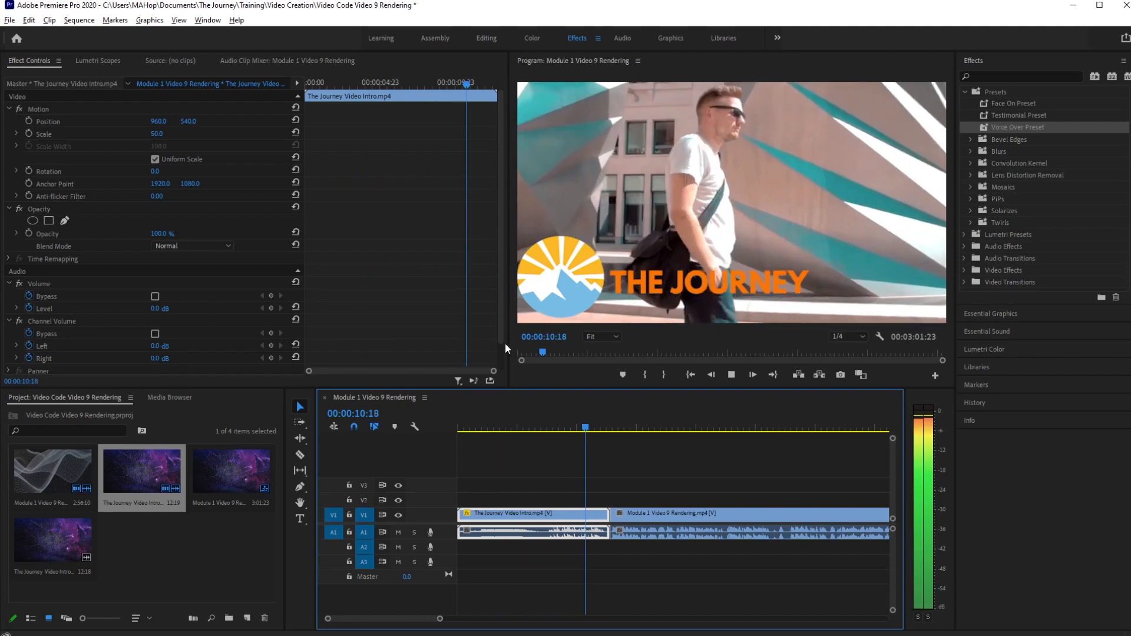
key("space")
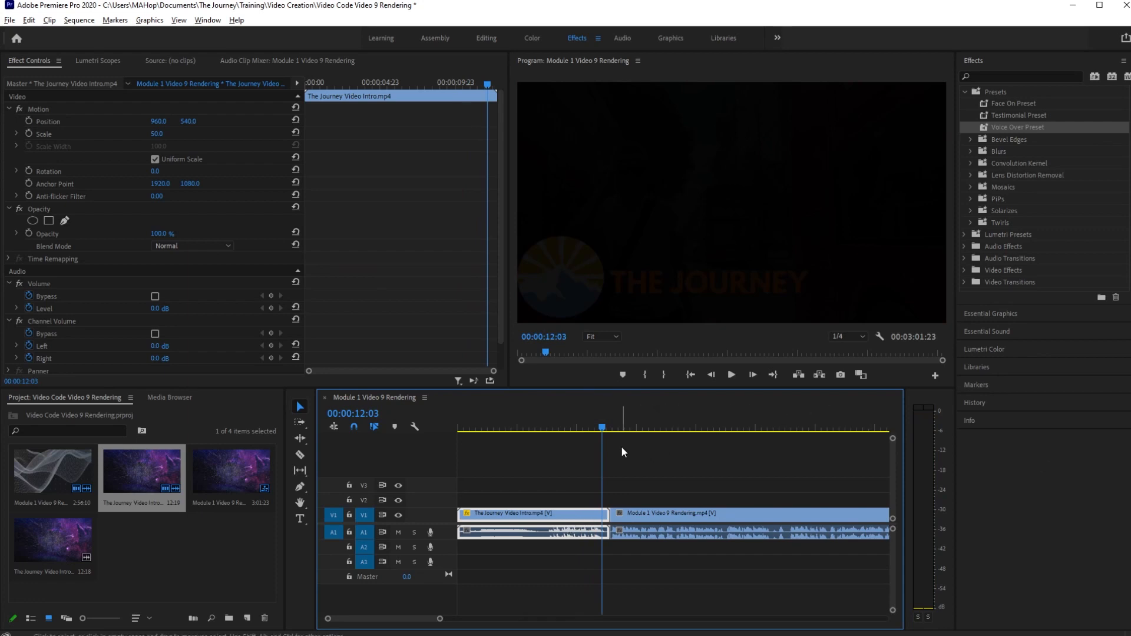
key("space")
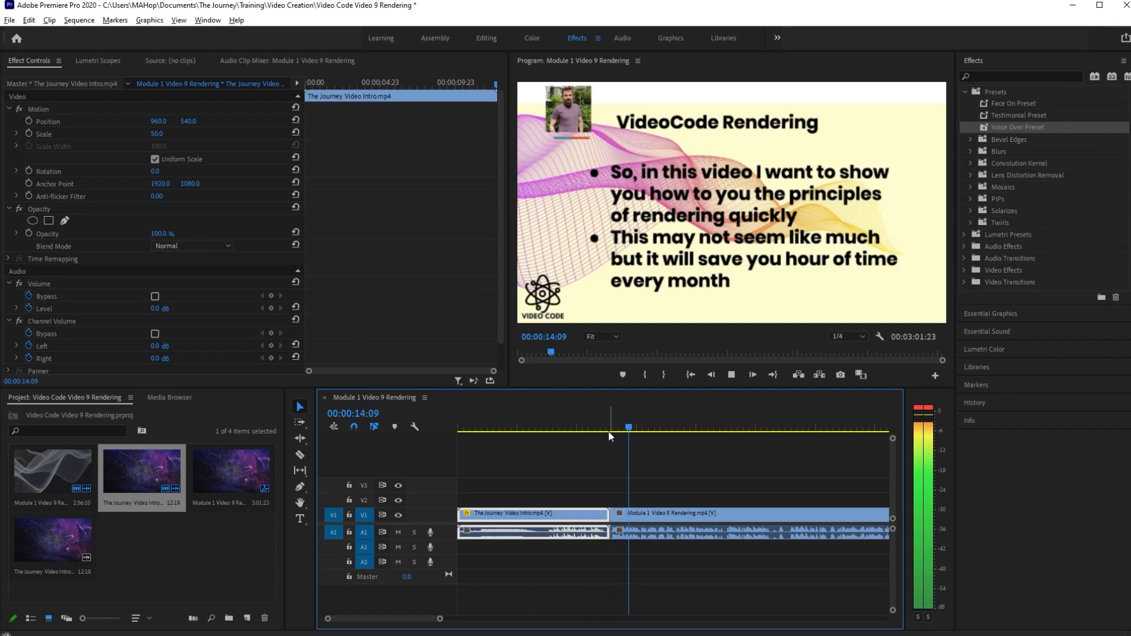
Apply the Voice Over Preset to the audio of the Module 1 Video 9 Rendering clip and play a moment of it.
left_click(667, 533)
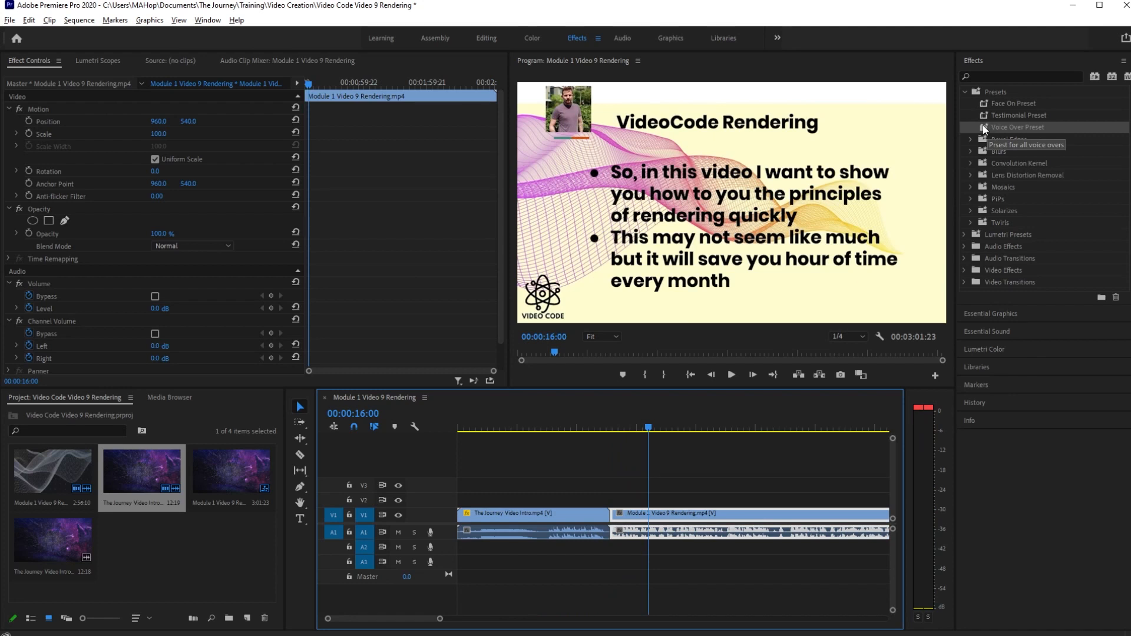
left_click_drag(982, 125, 706, 531)
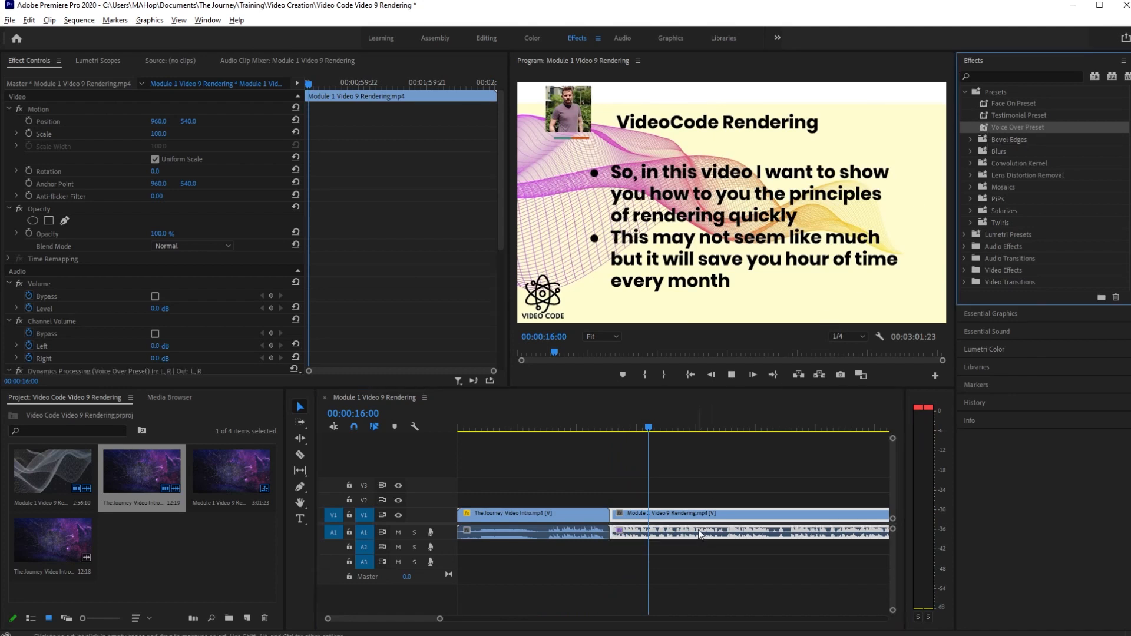
key("space")
Adjust the audio gain of the Module 1 Video 9 Rendering clip and play it briefly to check the level.
right_click(694, 525)
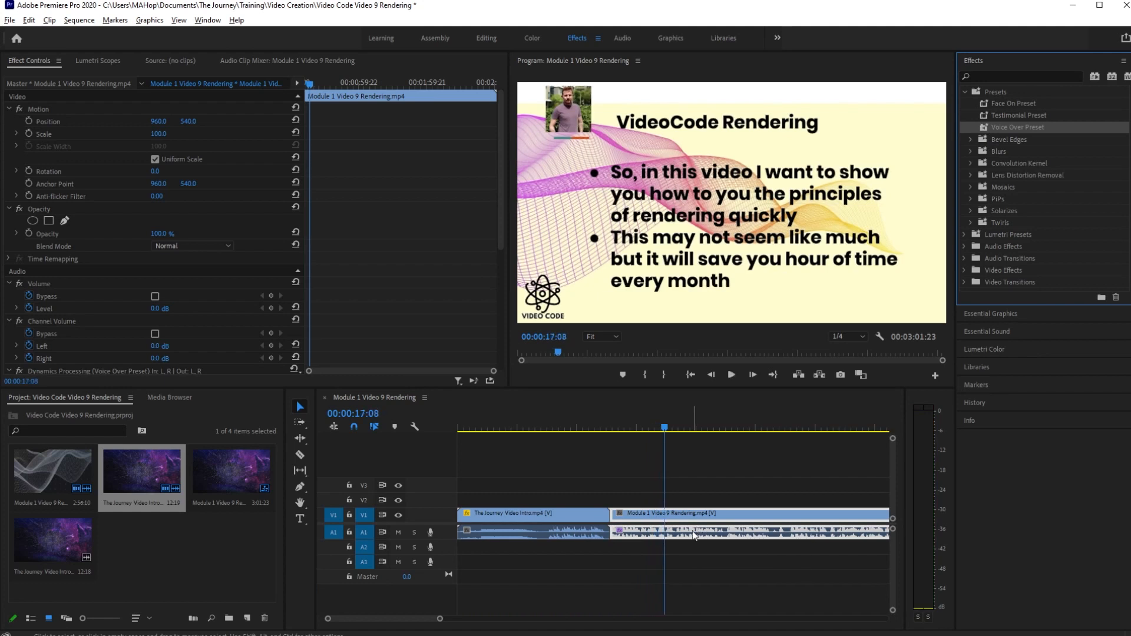
left_click(733, 382)
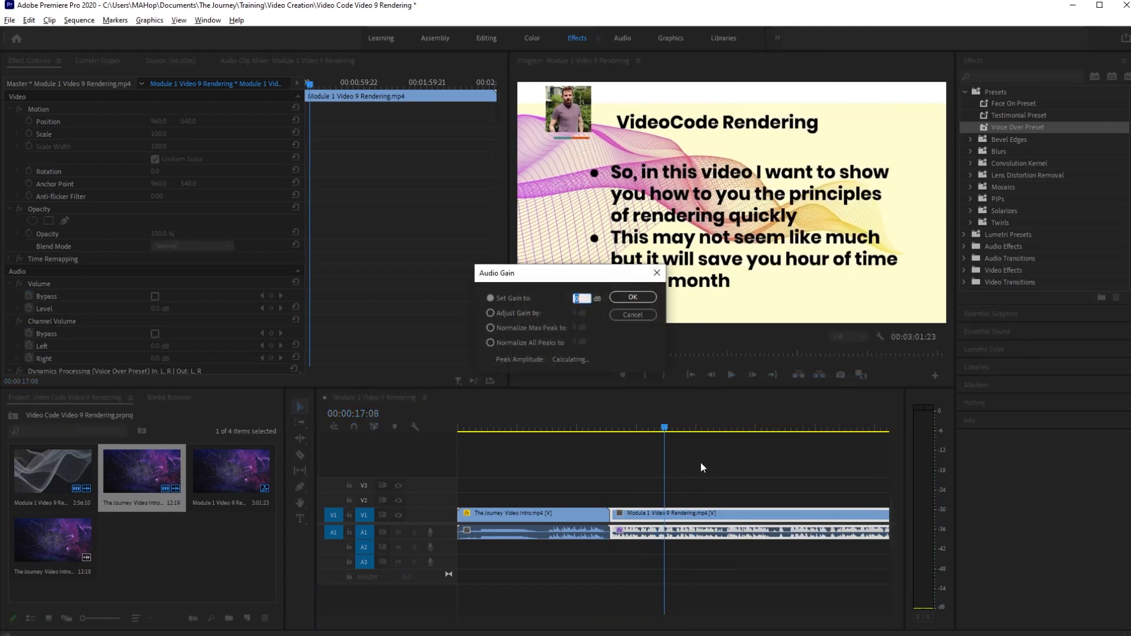
key("Return")
key("space")
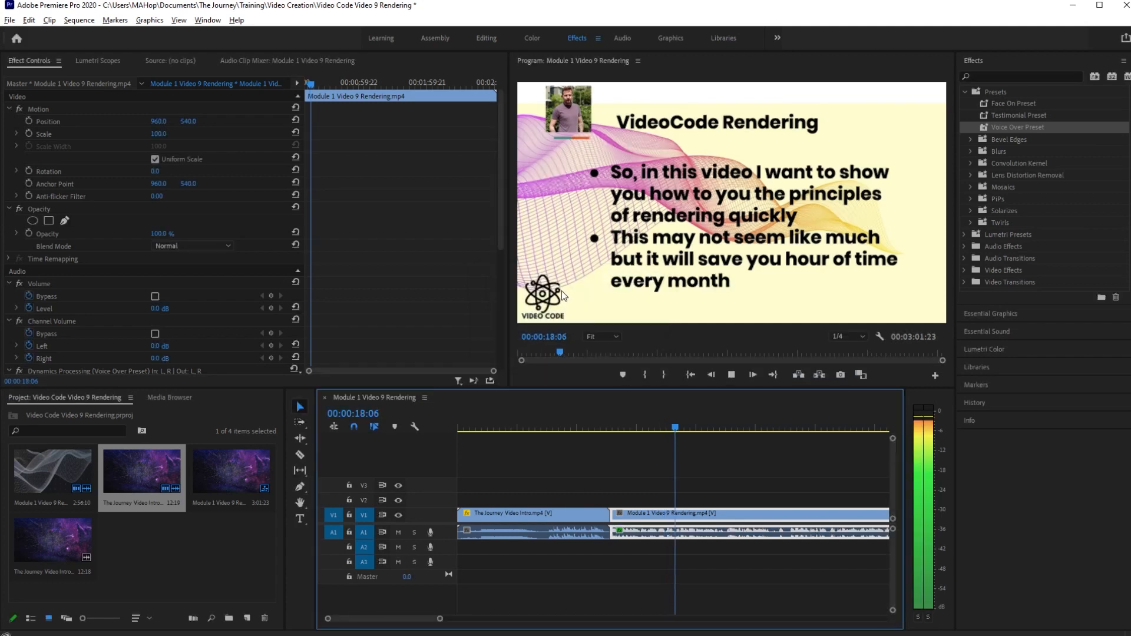
key("space")
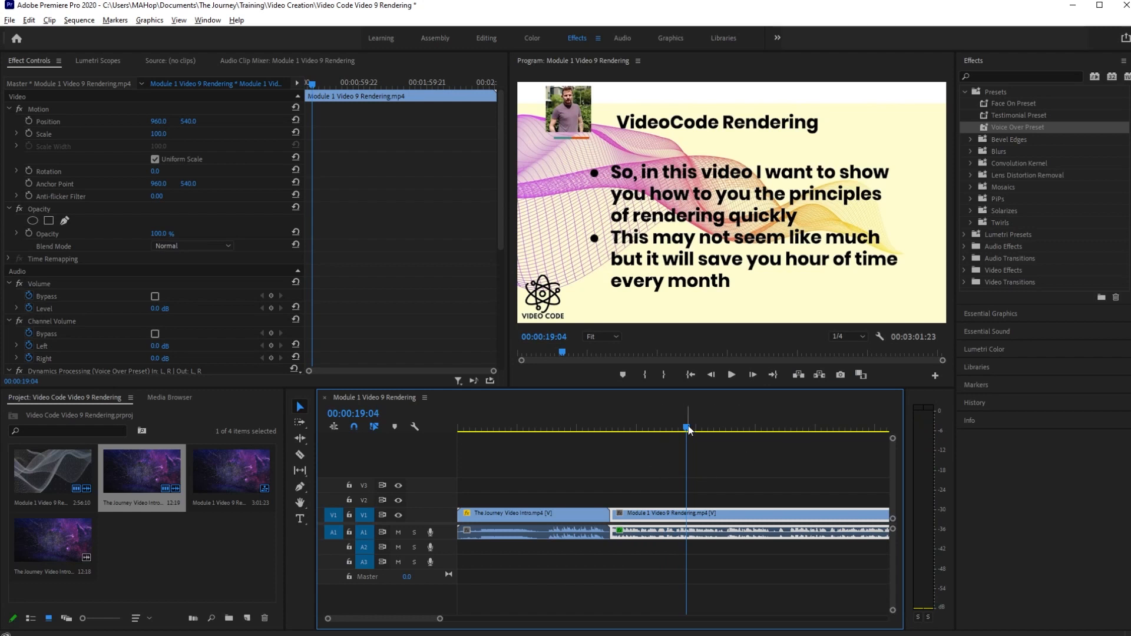
Split the Module 1 Video 9 Rendering clip at 00:01:20:07 and delete the part after the cut.
left_click_drag(687, 428, 792, 440)
left_click_drag(441, 618, 570, 618)
left_click_drag(534, 428, 680, 451)
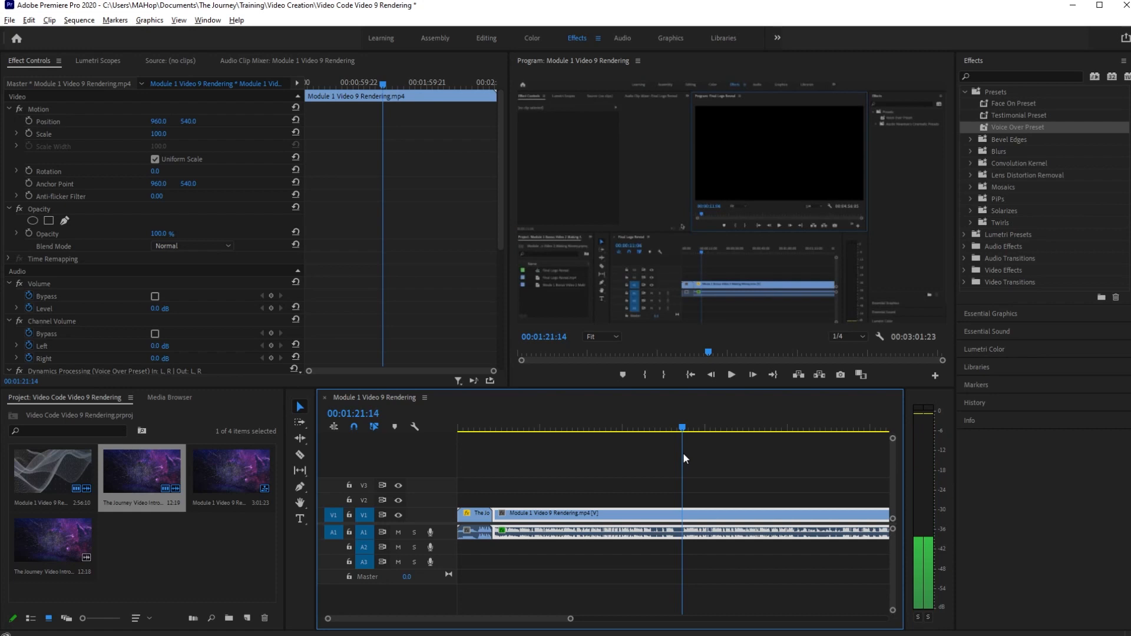
key("c")
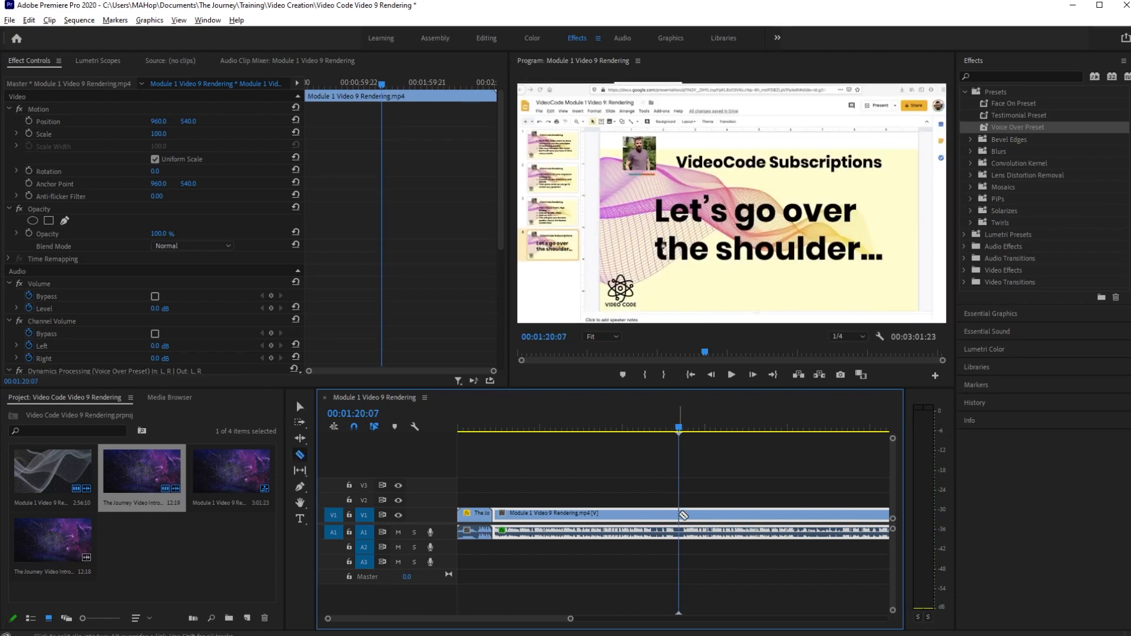
left_click(682, 515)
key("v")
left_click(702, 512)
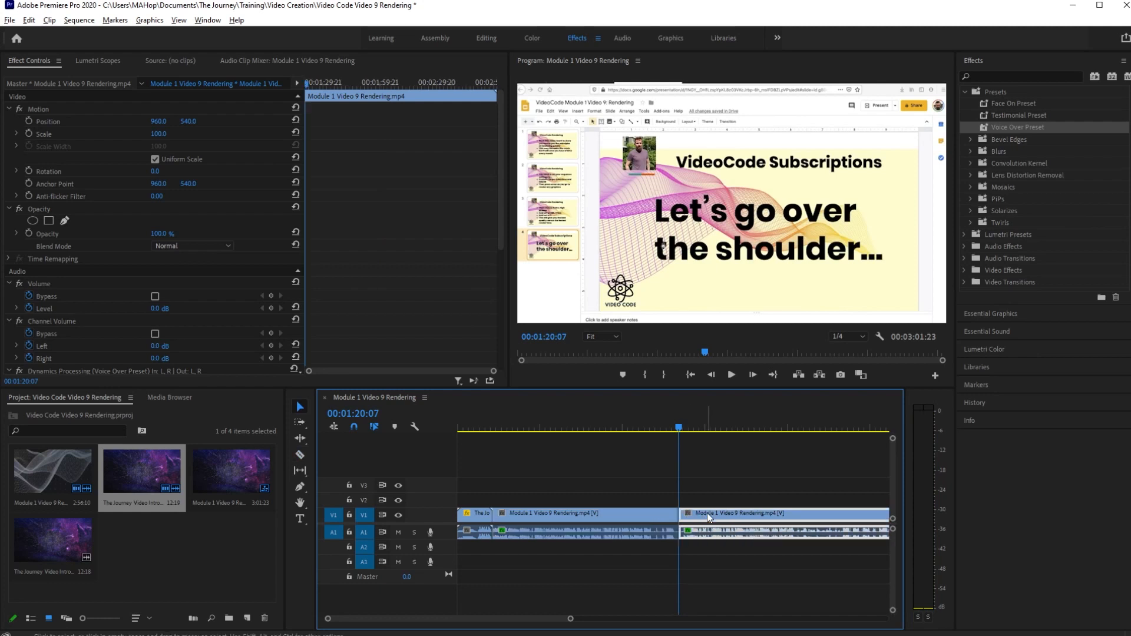
key("Delete")
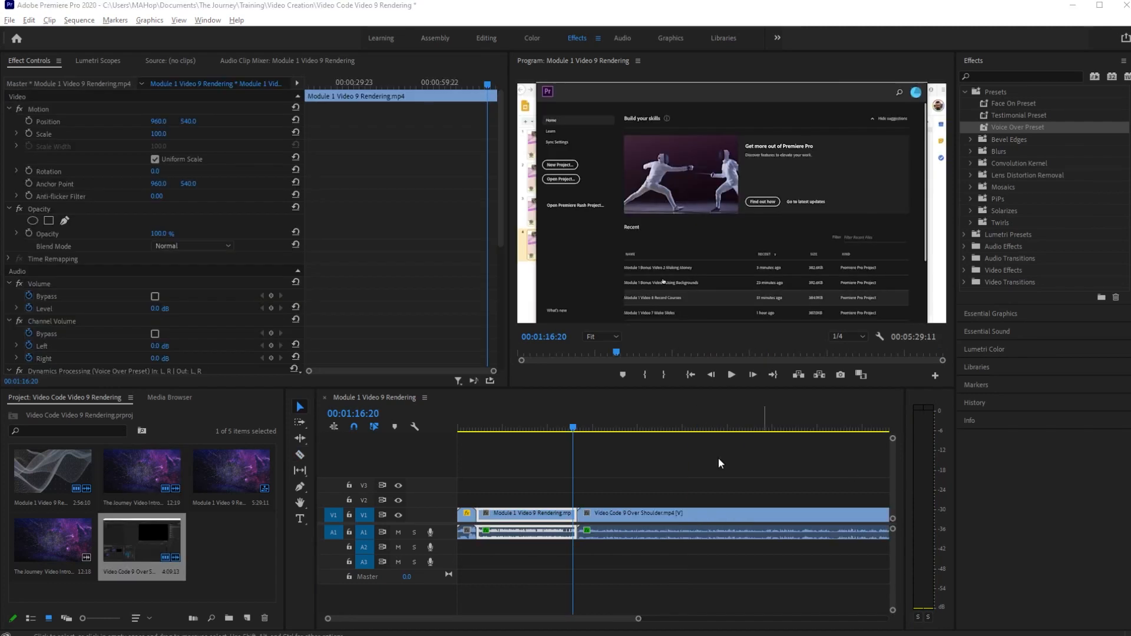
Review the whole sequence and compare the audio level of the Video Code 9 Over Shoulder clip with the clip before it.
left_click_drag(570, 426, 733, 457)
left_click_drag(639, 619, 743, 628)
left_click_drag(614, 429, 564, 461)
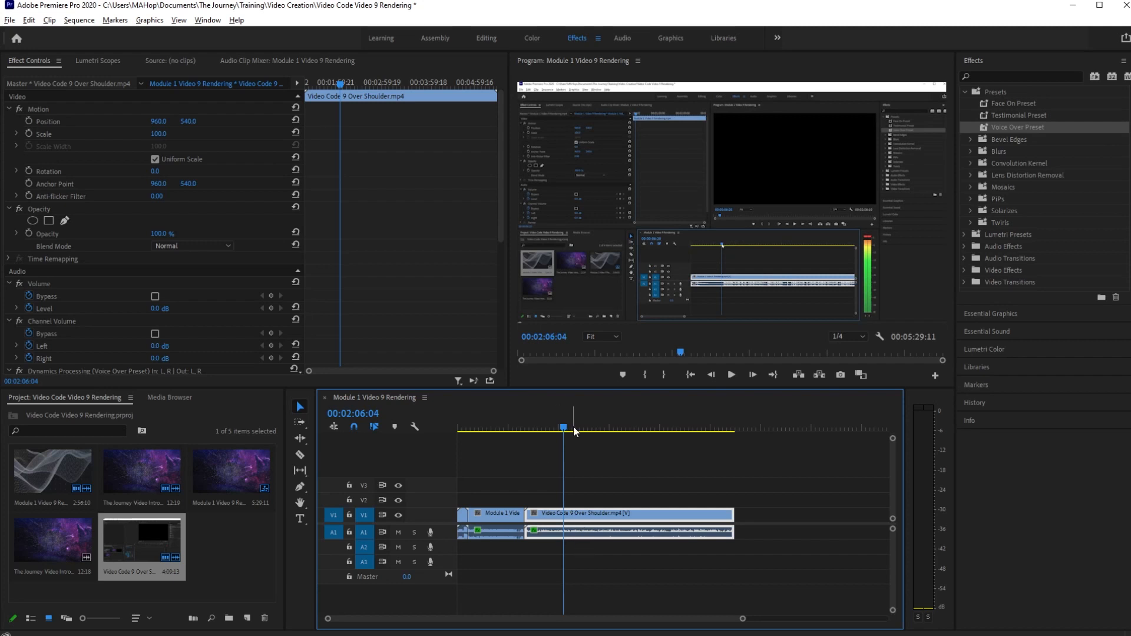
left_click_drag(560, 429, 509, 431)
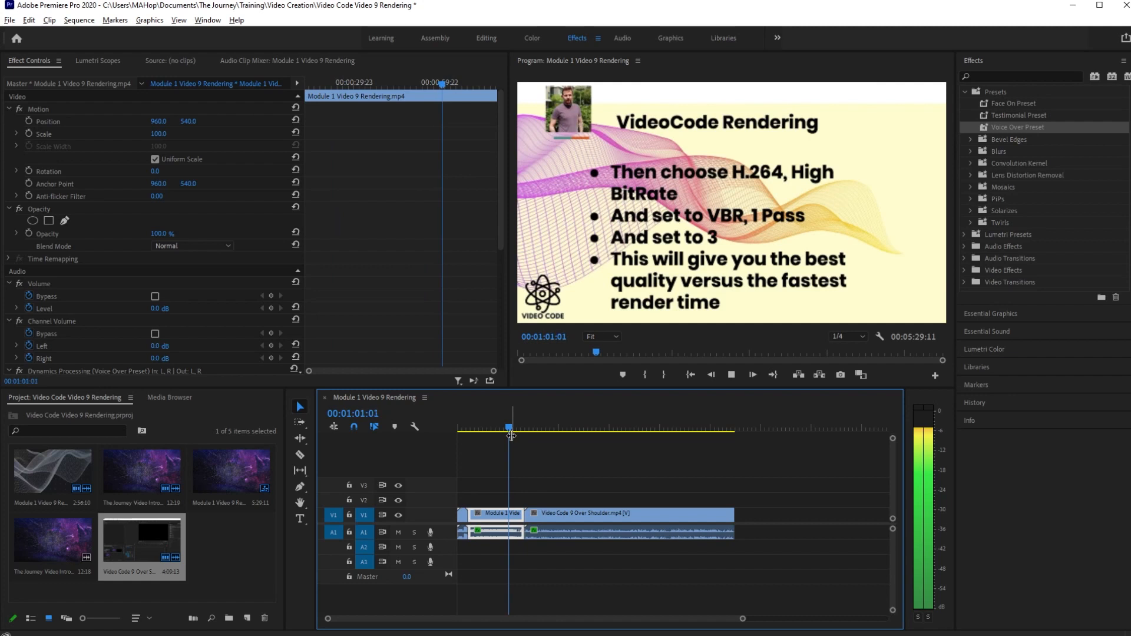
left_click_drag(511, 431, 547, 431)
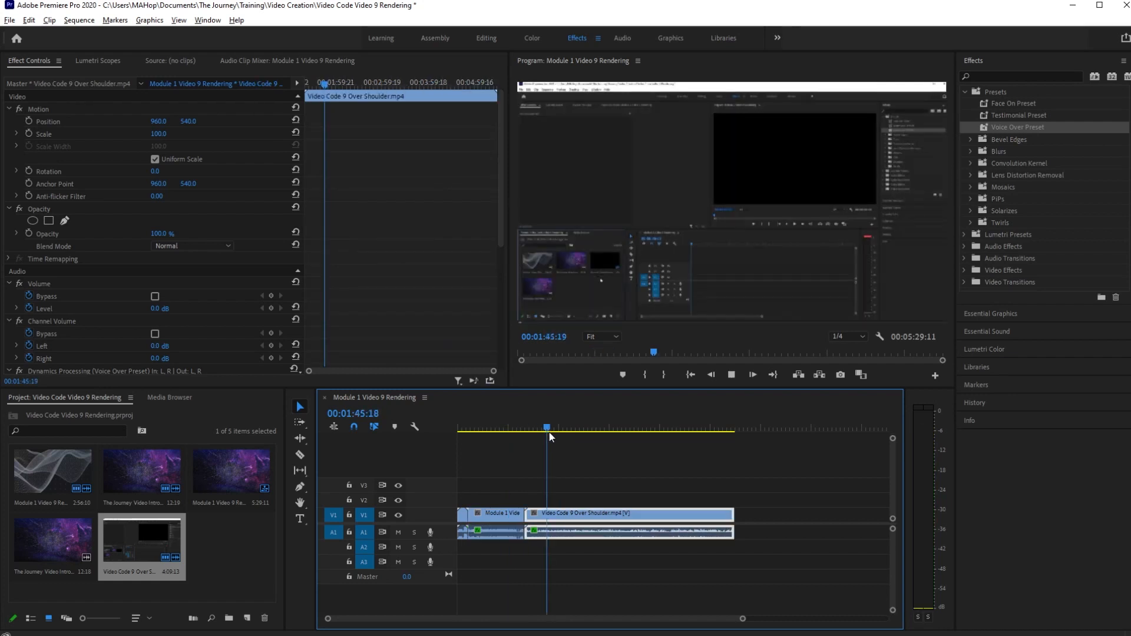
key("space")
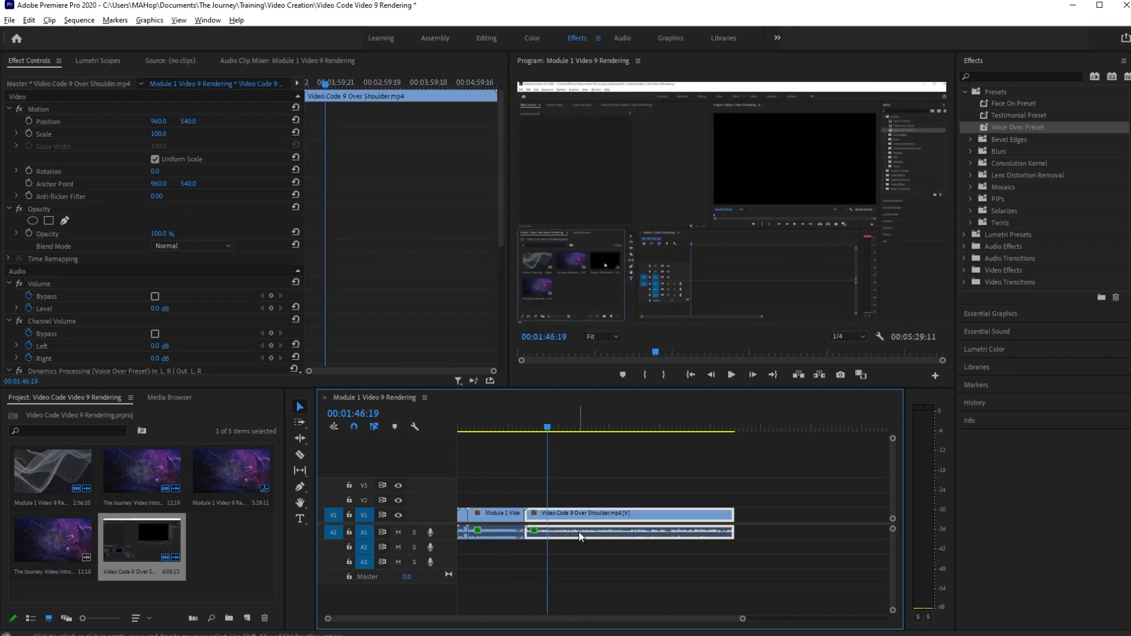
Adjust the audio gain of the Video Code 9 Over Shoulder clip and play the preceding clip to compare levels.
right_click(570, 532)
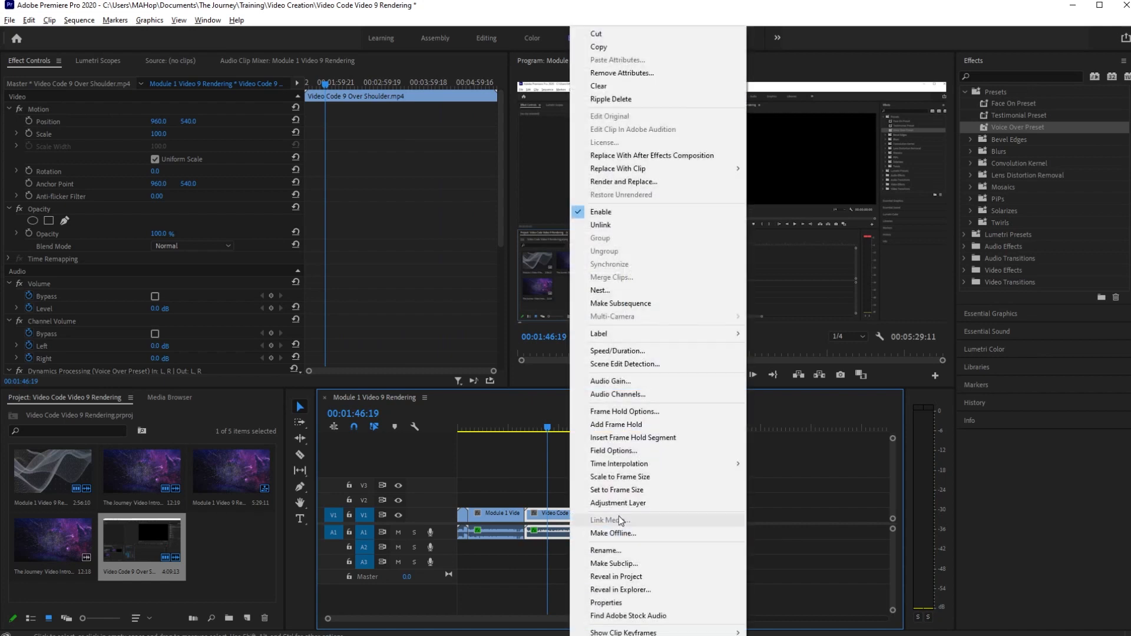
left_click(615, 382)
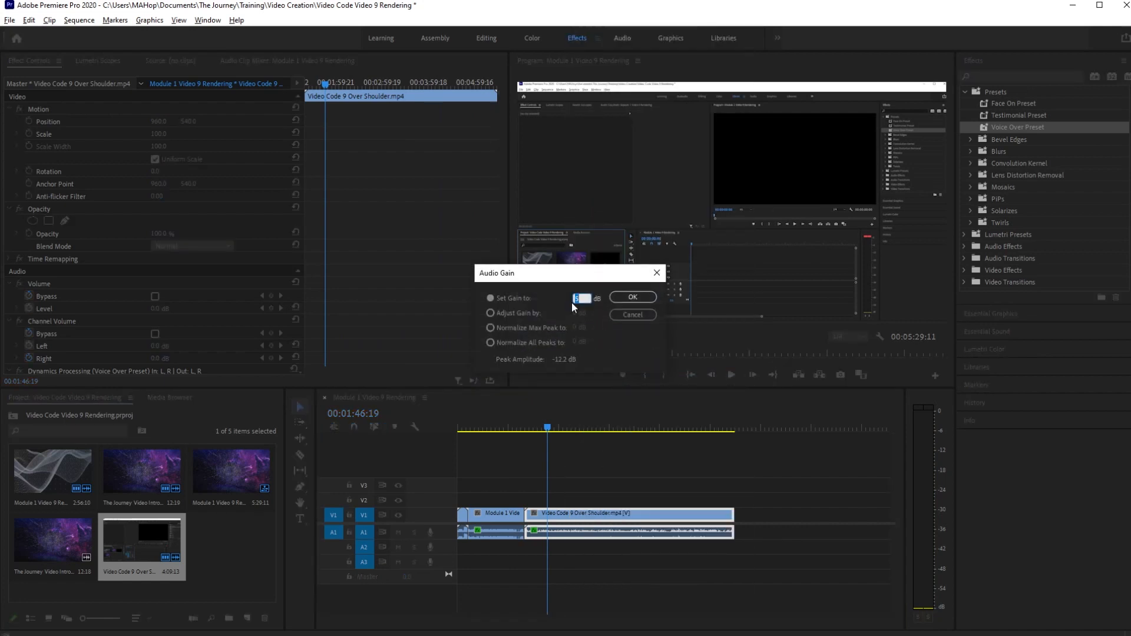
key("Return")
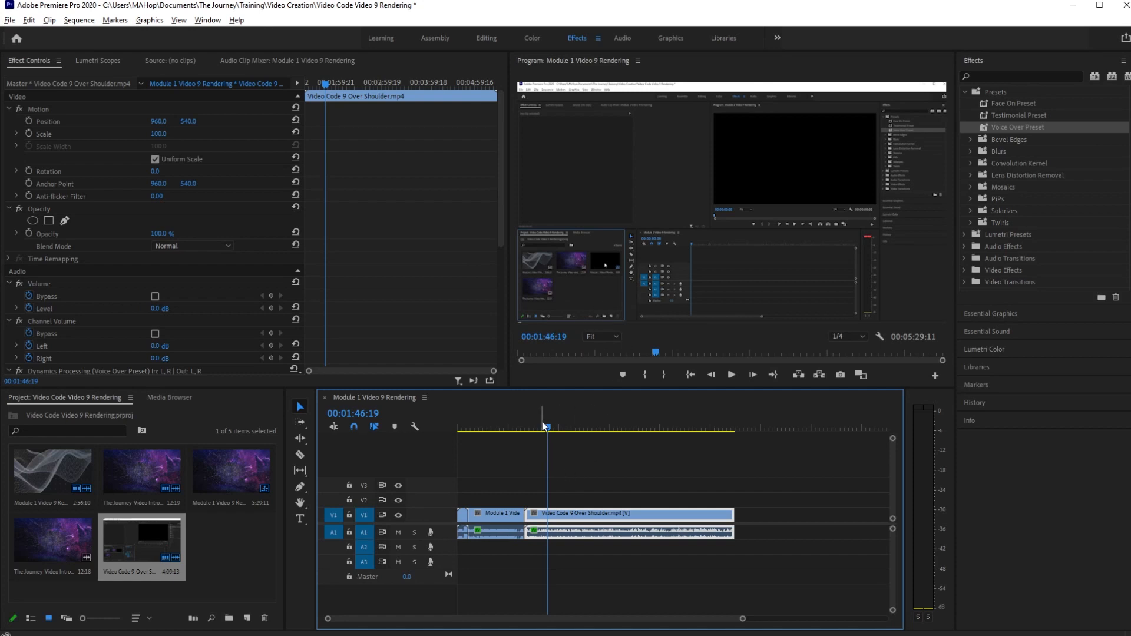
left_click_drag(547, 428, 512, 441)
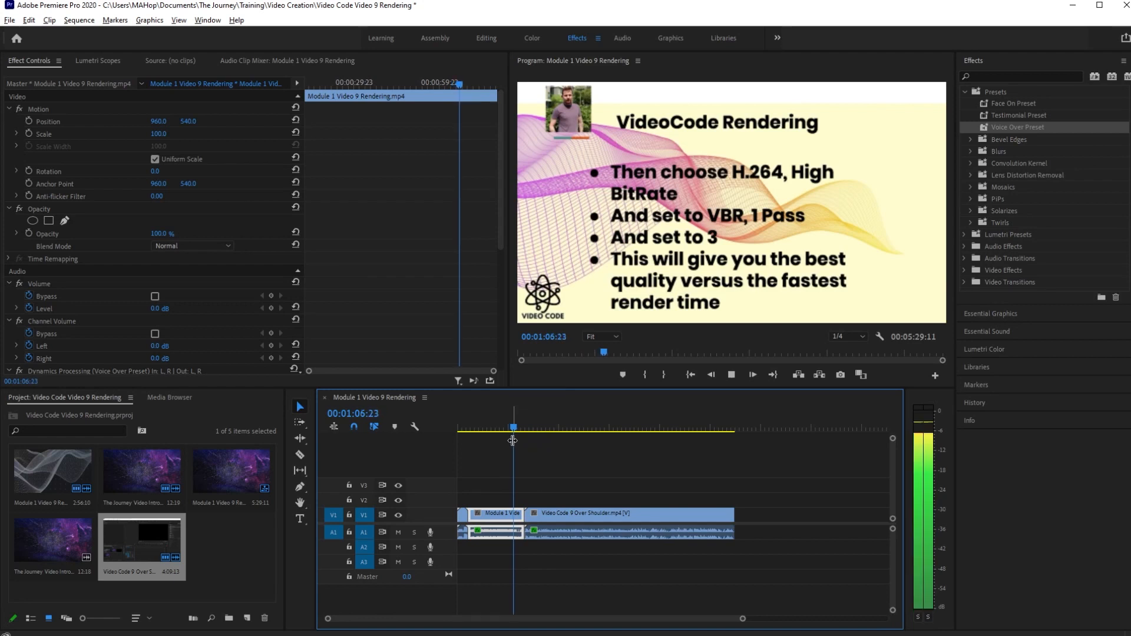
key("space")
Scrub to about 00:05:14:09 and check the sequence settings without changing them.
left_click_drag(515, 429, 722, 455)
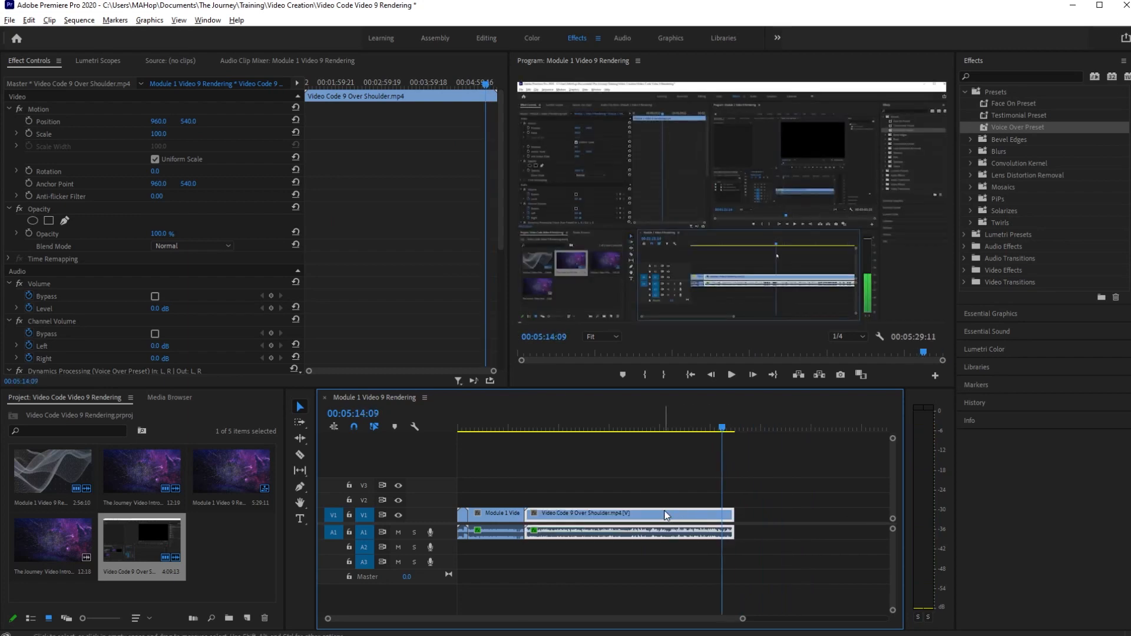
left_click(79, 20)
left_click(94, 34)
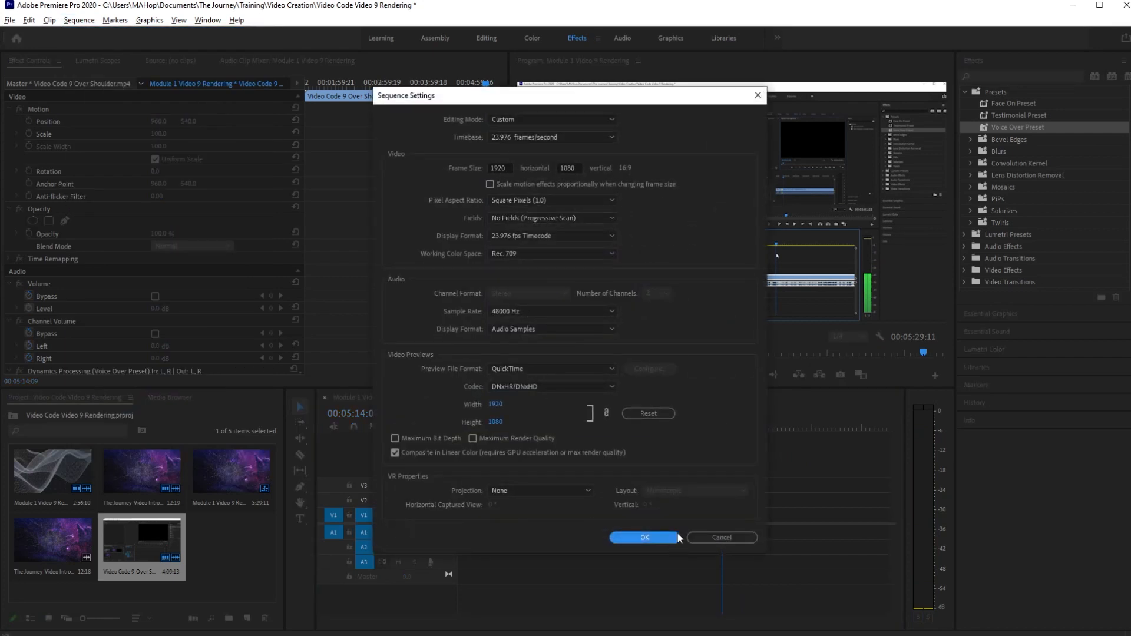
left_click(704, 537)
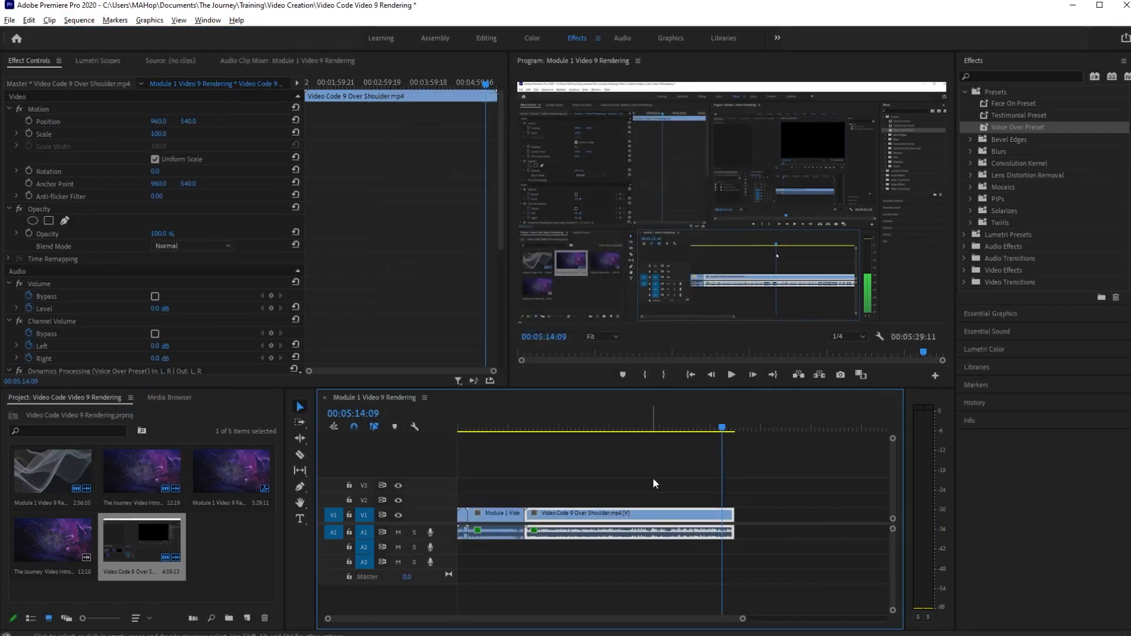
Start a media export of the sequence and name the output file Module 1 Video 9 Rendering Final in the Video Creation folder.
left_click(566, 457)
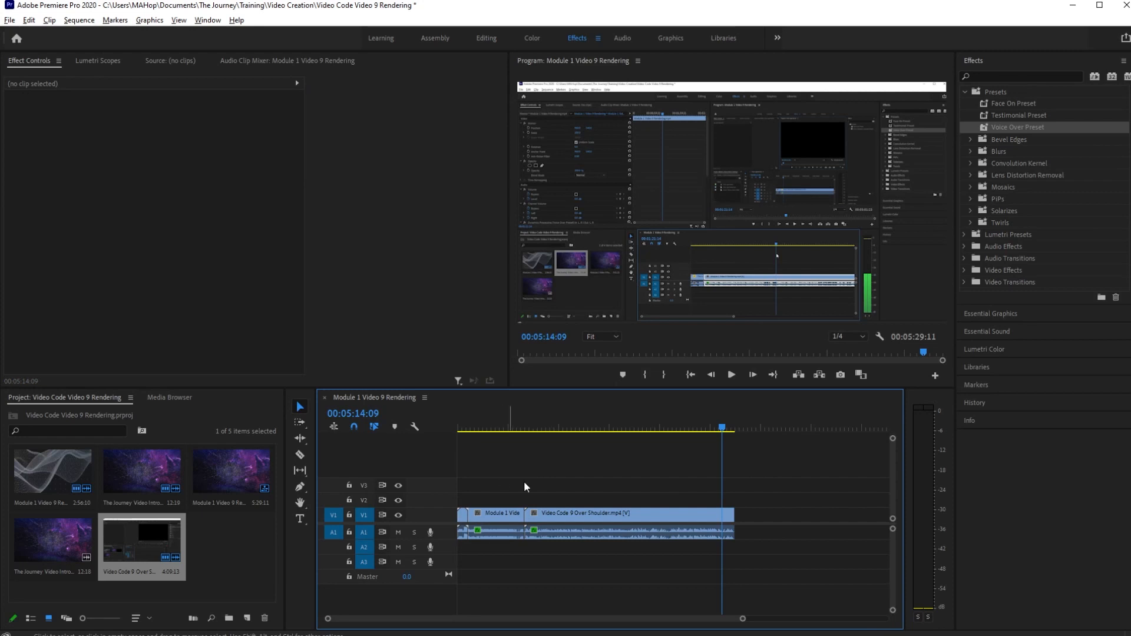
left_click(10, 20)
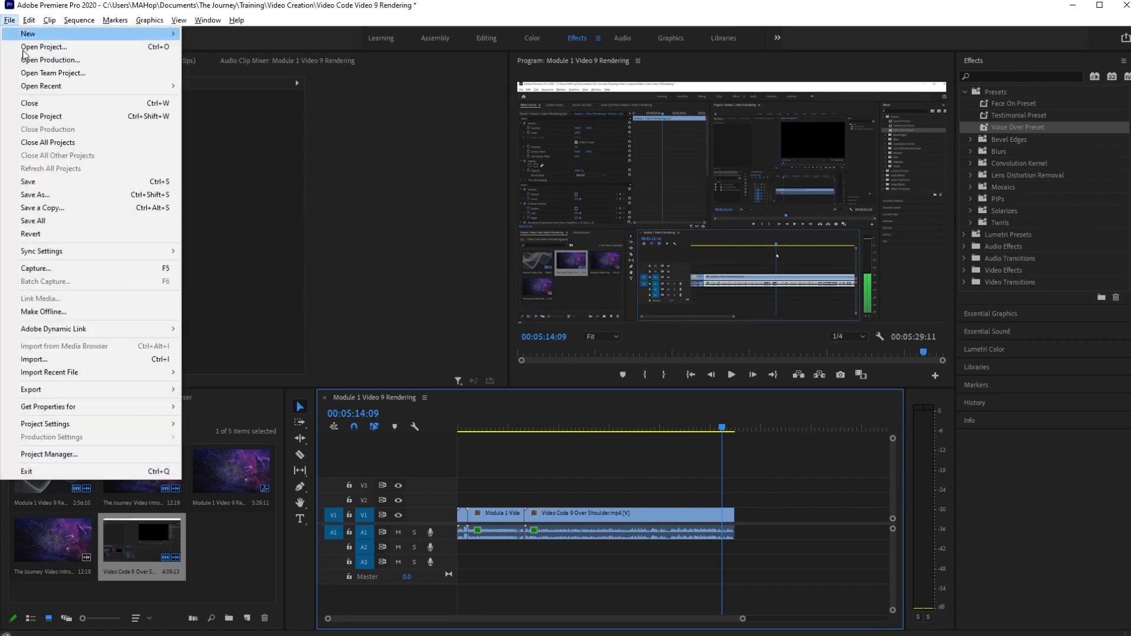
mouse_move(129, 397)
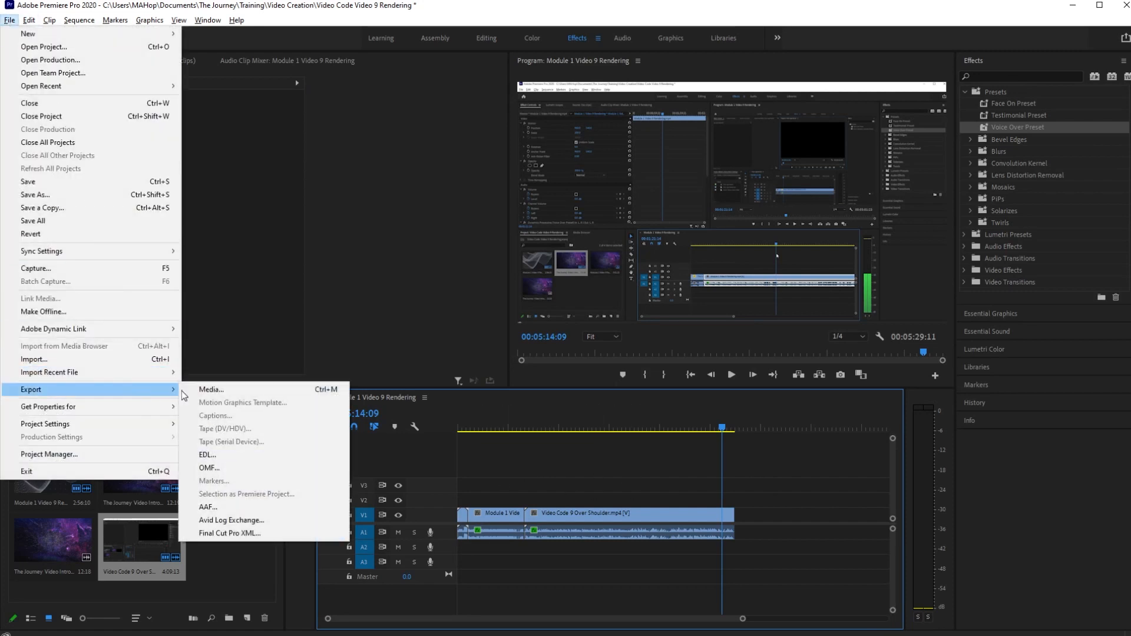
left_click(212, 393)
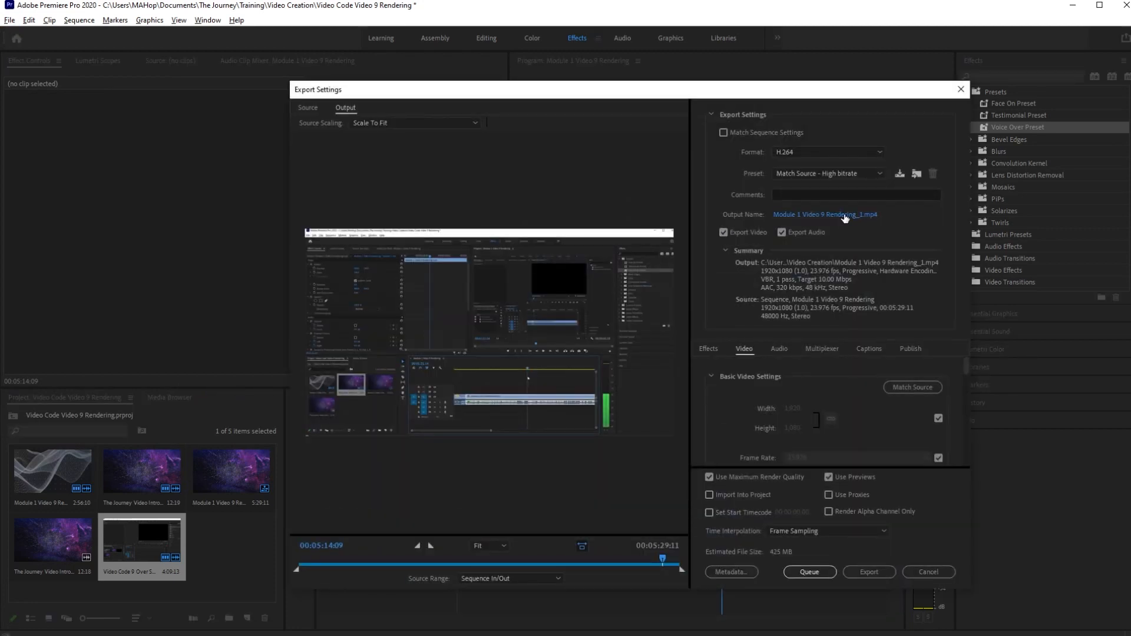
left_click(842, 215)
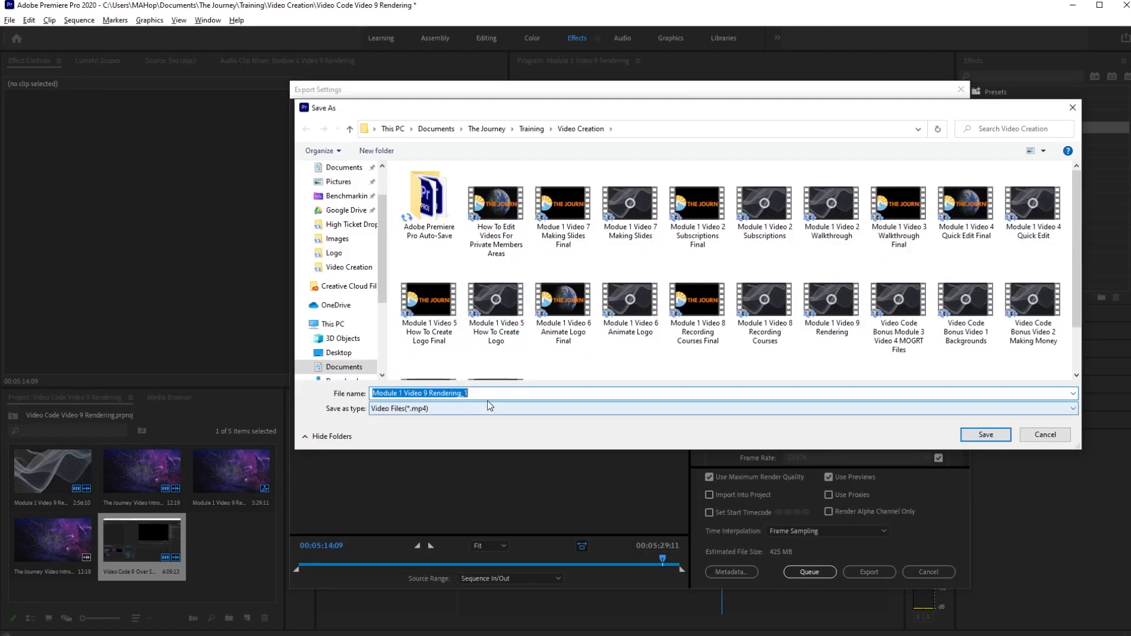
left_click(483, 392)
key("BackSpace")
key("BackSpace")
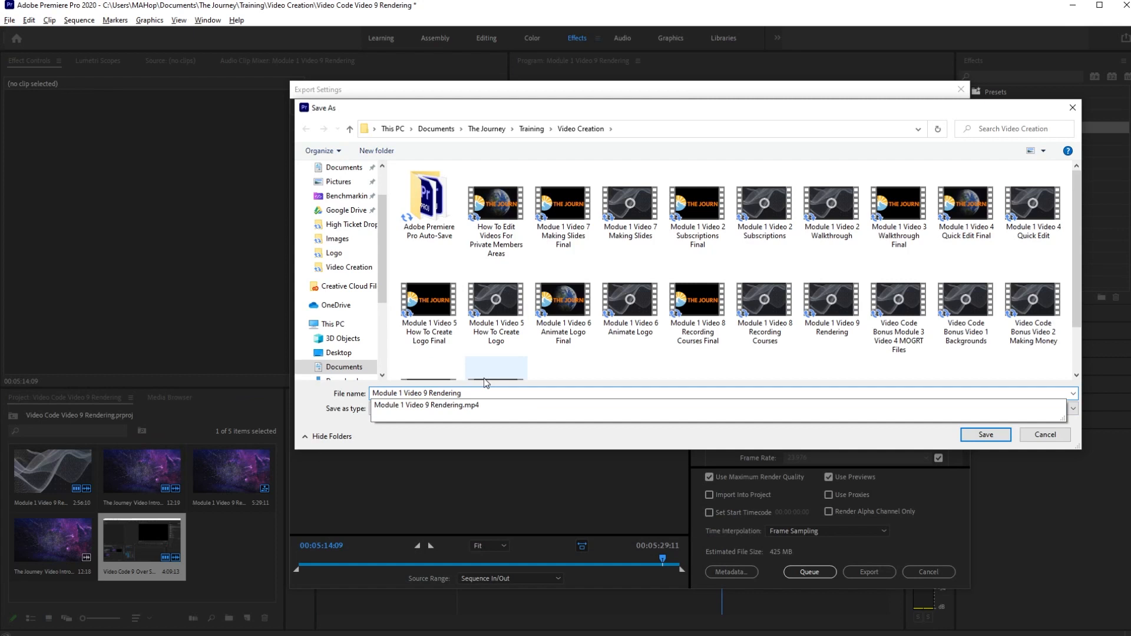
type("Final")
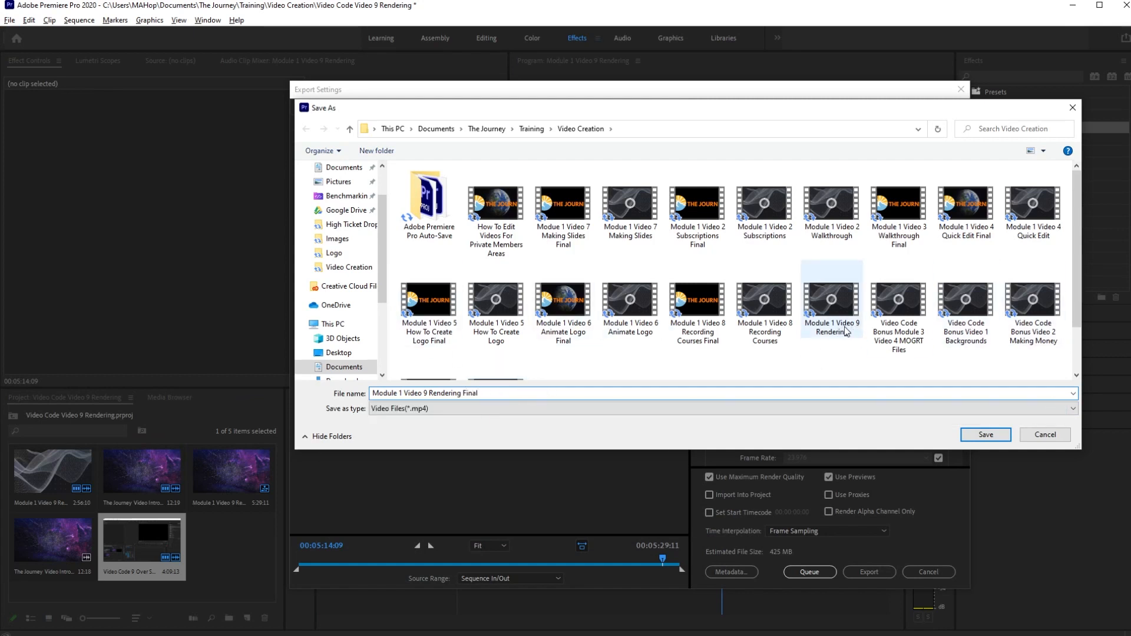
left_click(973, 436)
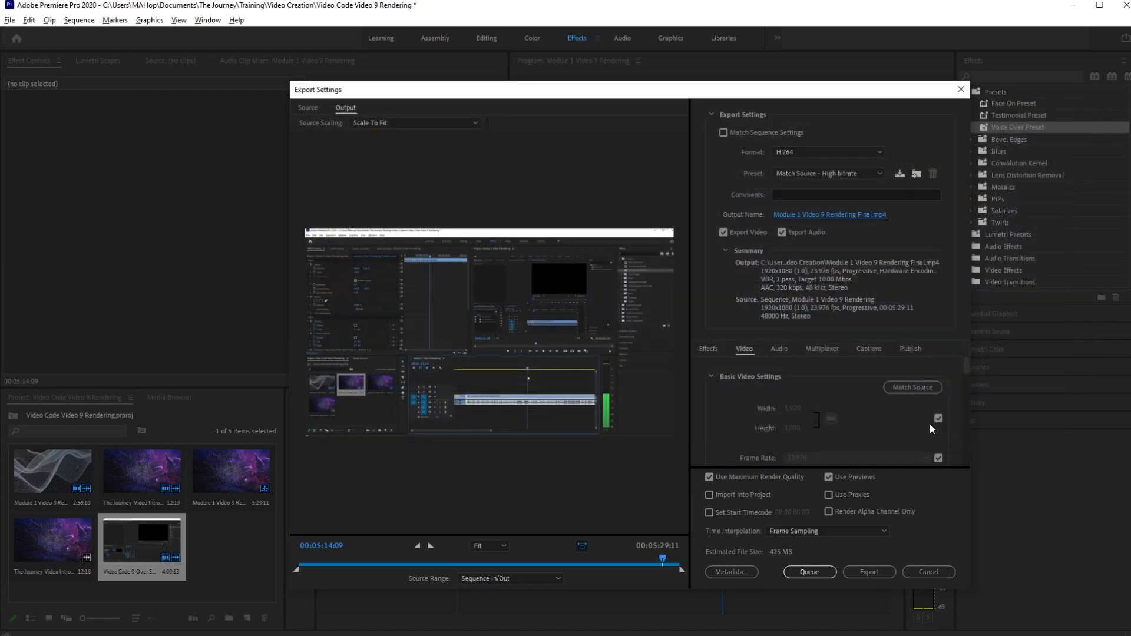
Apply the YouTube 1080p Full HD preset to the H.264 export.
left_click(797, 174)
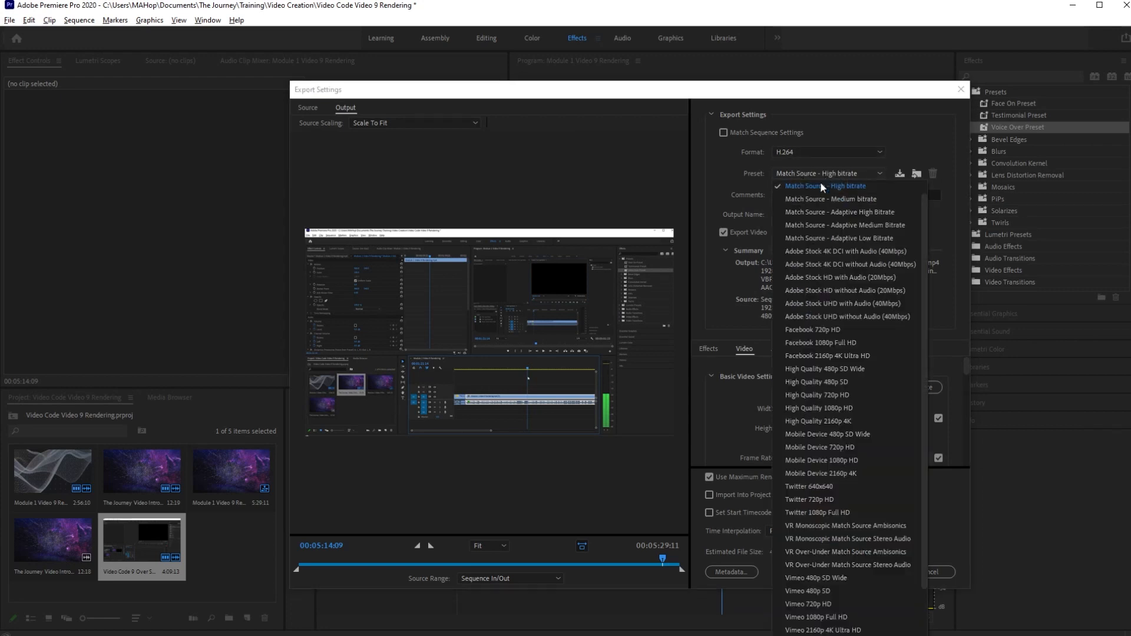
scroll(829, 353, "down", 2)
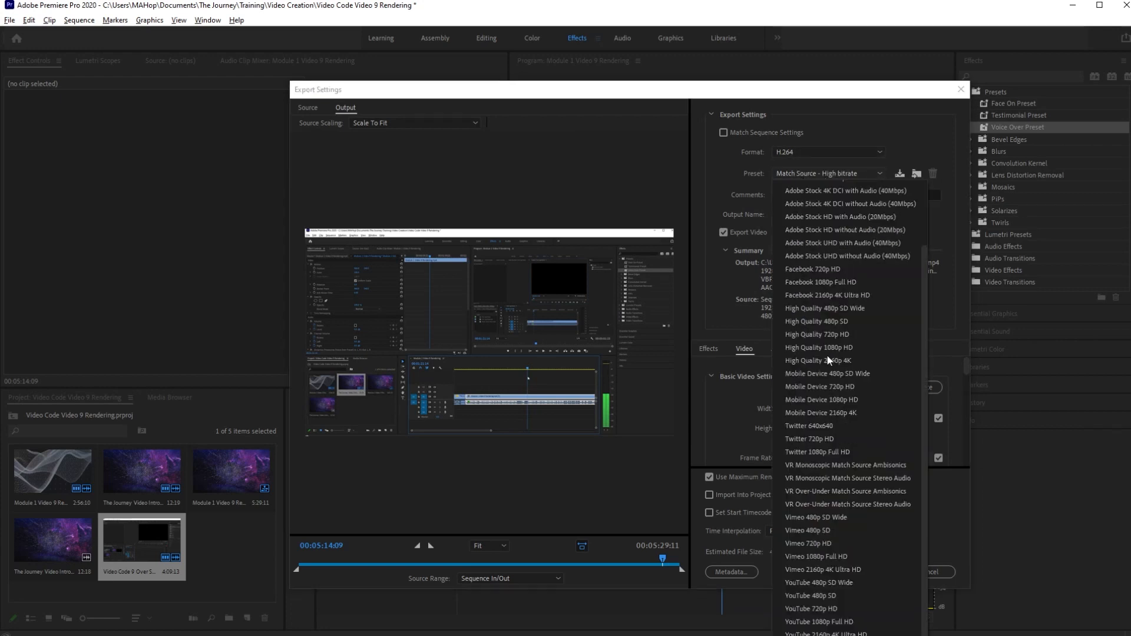
left_click(825, 624)
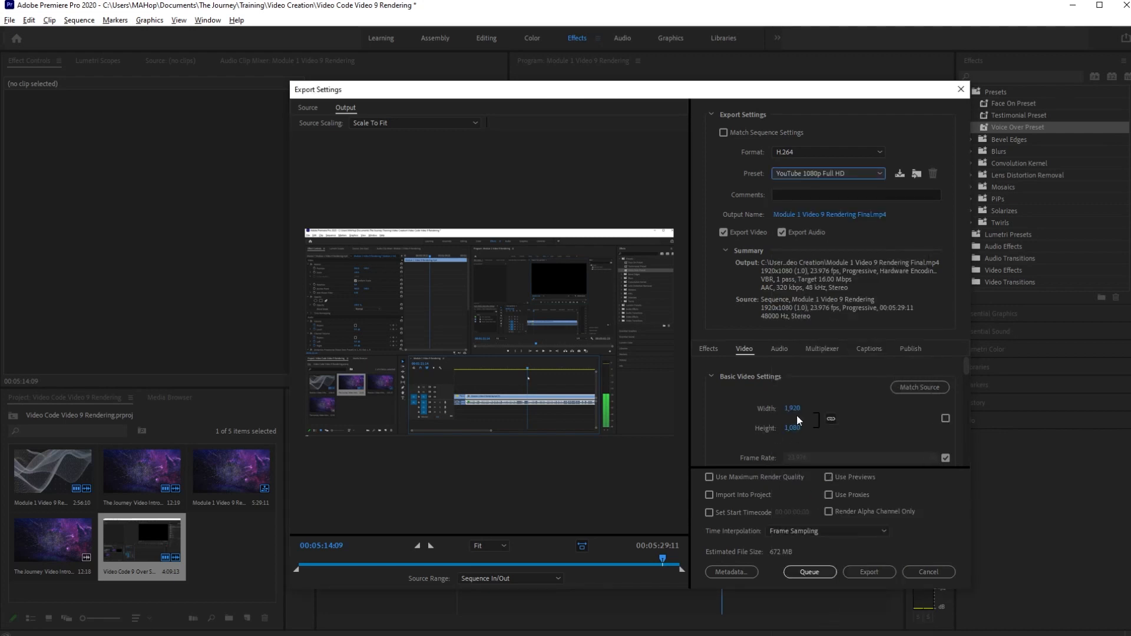
Try CBR bitrate encoding for the export, then switch it back to VBR, 1 pass.
left_click_drag(966, 364, 960, 443)
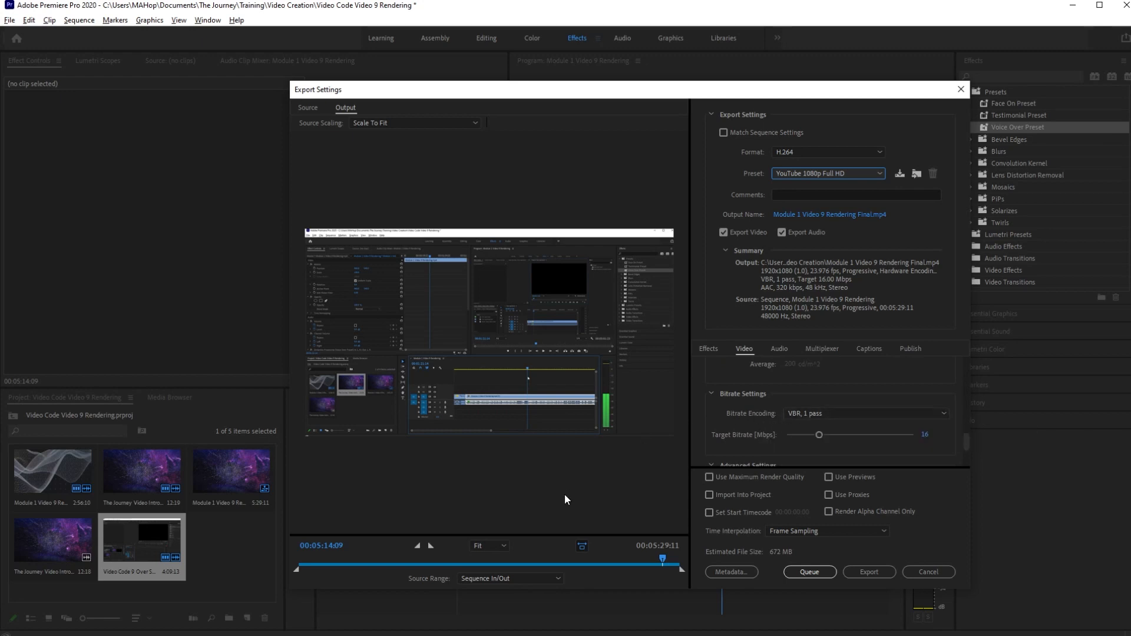
left_click(830, 411)
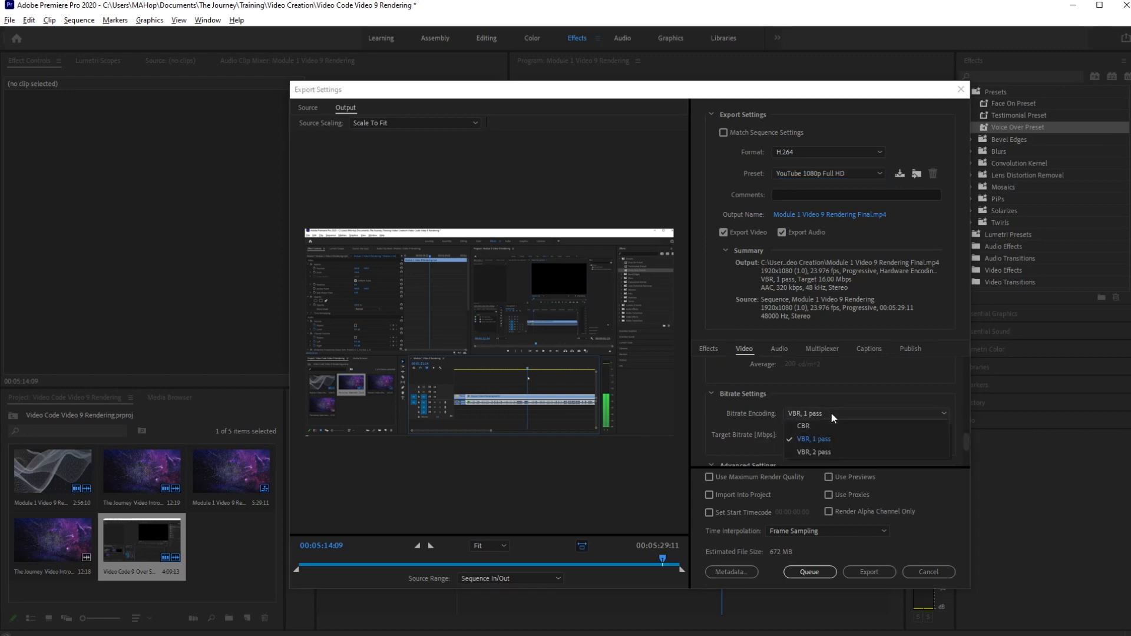
left_click(805, 427)
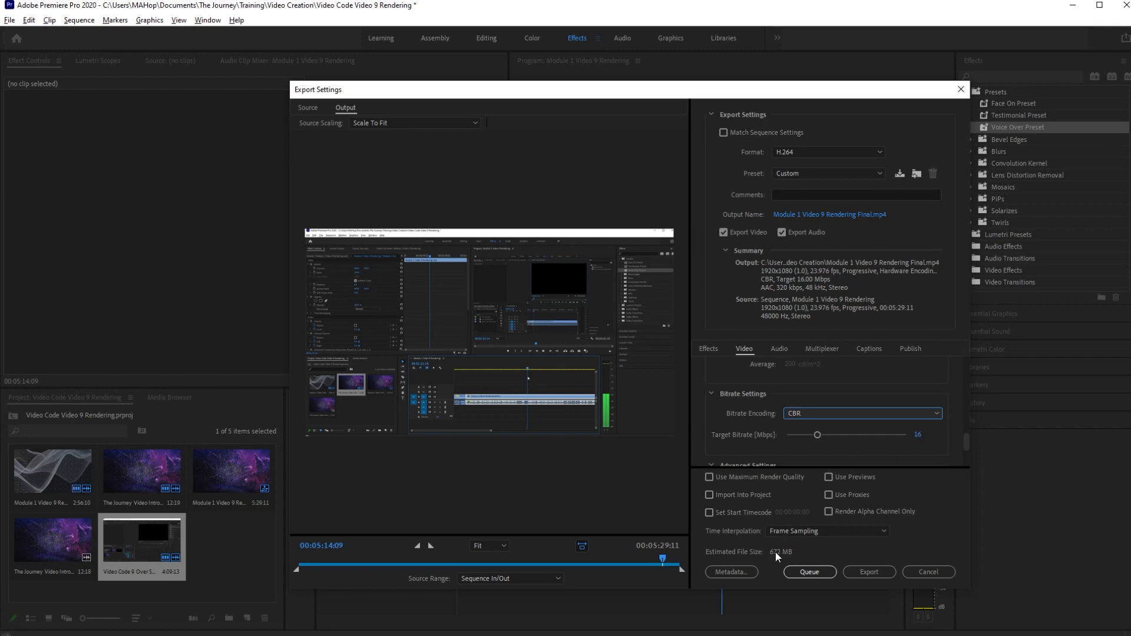
left_click(804, 415)
left_click(810, 439)
Set the export's bitrate encoding to CBR with a target bitrate of 5 Mbps.
left_click(817, 412)
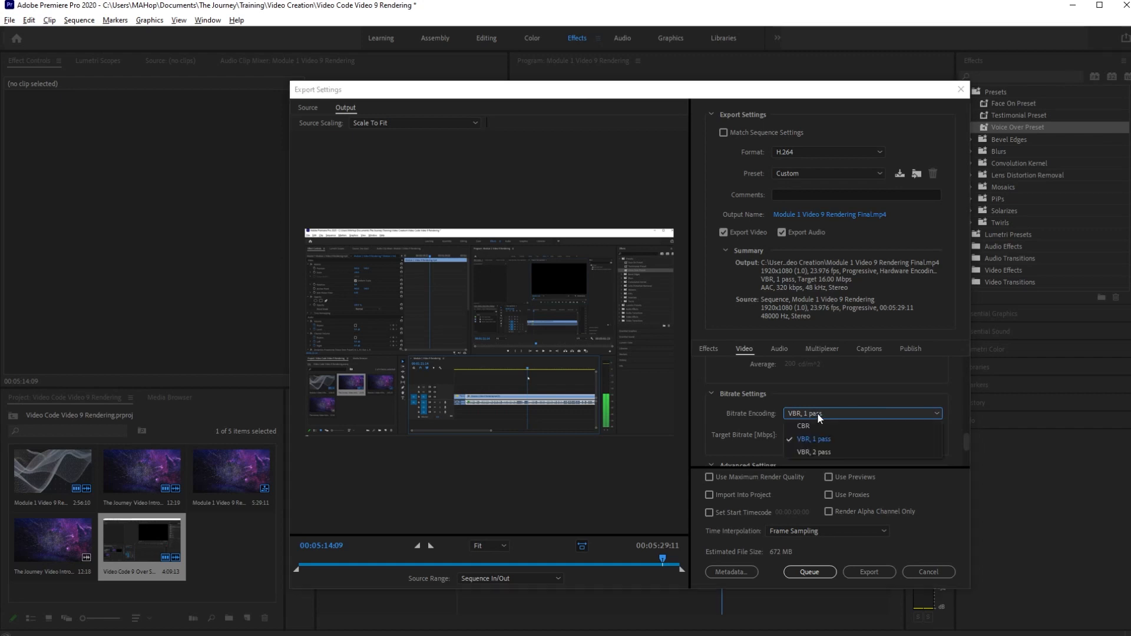
left_click(805, 425)
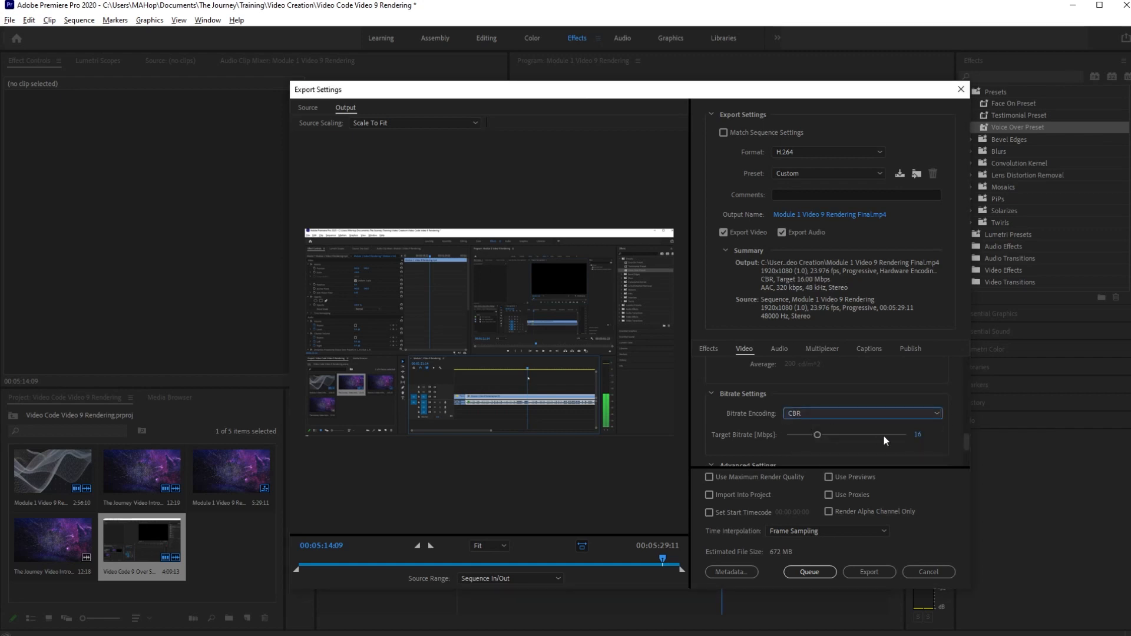
left_click(917, 434)
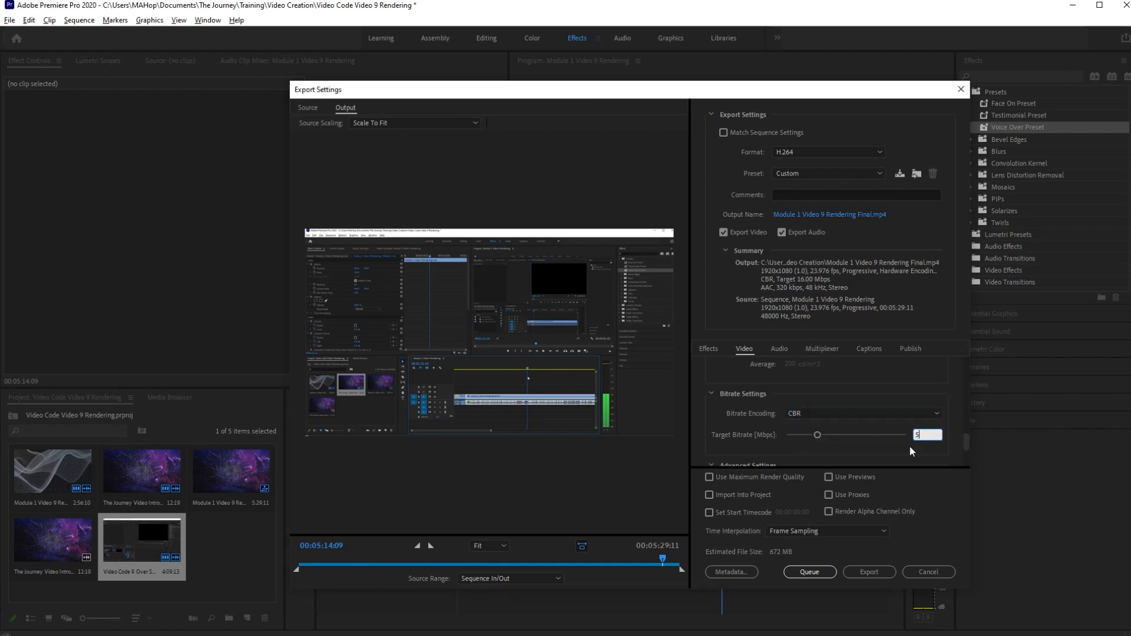
key("Return")
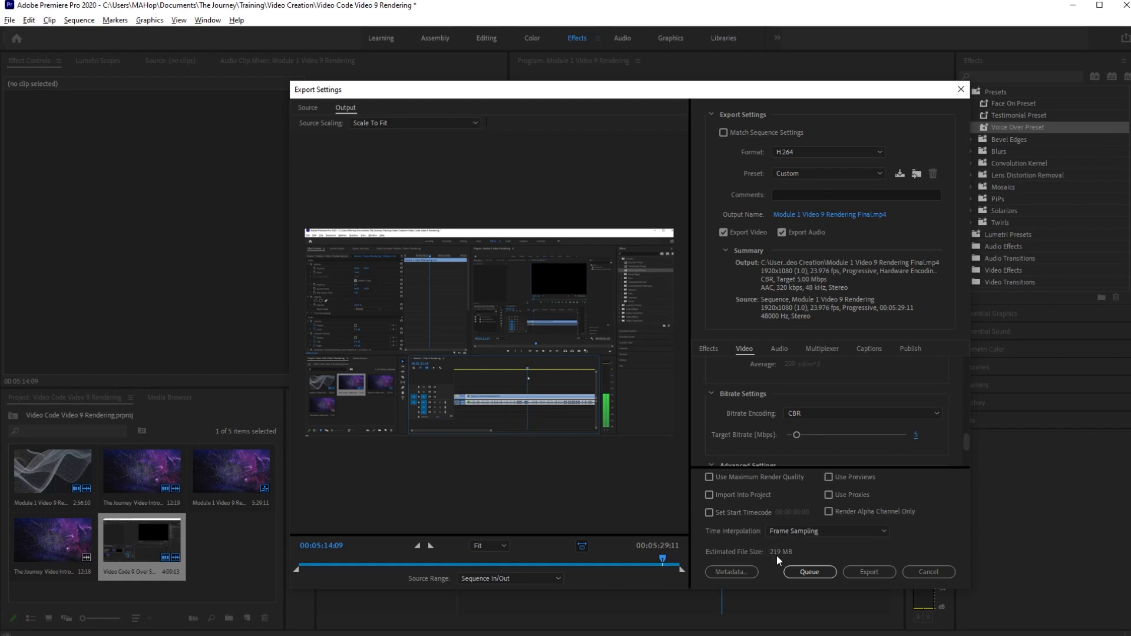